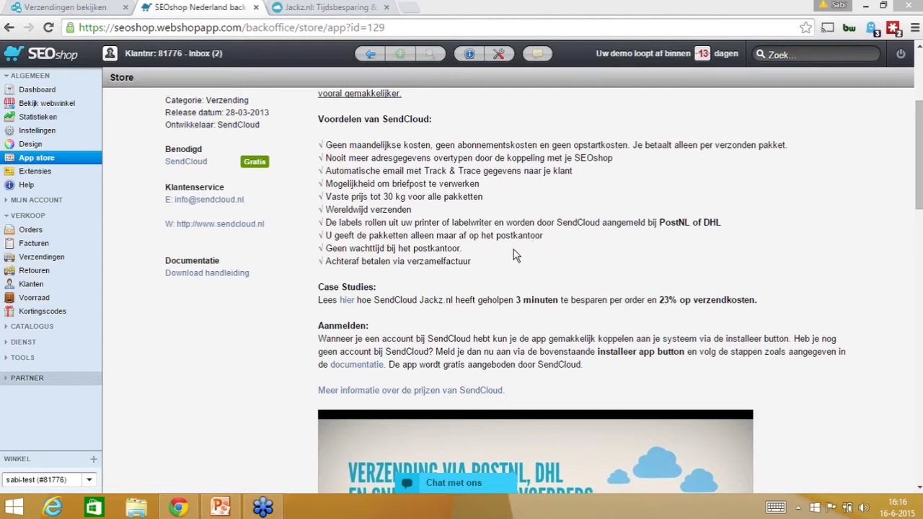
Step: Return to the SendCloud shipments page and load the base address panel.sendcloud.nl
{"action": "scroll", "coordinate": [514, 254], "scroll_direction": "up", "scroll_amount": 2}
{"action": "scroll", "coordinate": [509, 260], "scroll_direction": "up", "scroll_amount": 1}
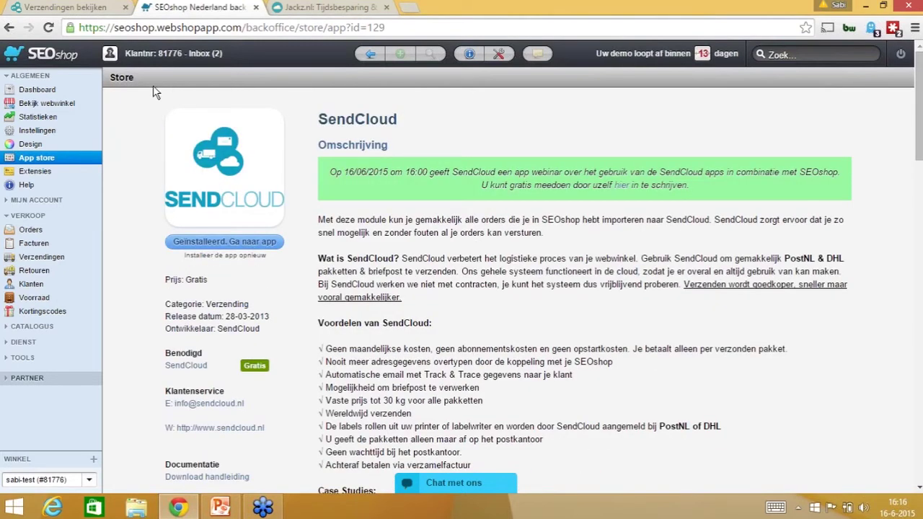
{"action": "left_click", "coordinate": [95, 7]}
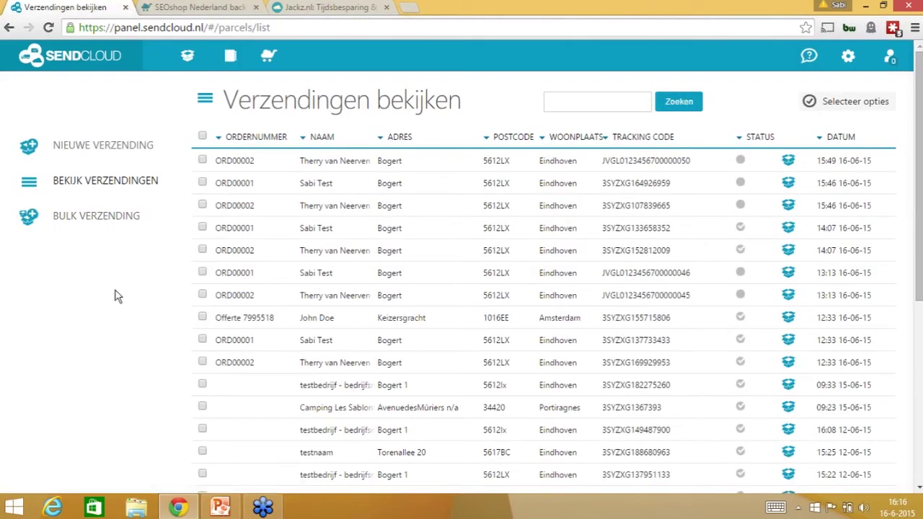
{"action": "left_click_drag", "start_coordinate": [204, 27], "coordinate": [401, 32]}
{"action": "key", "text": "BackSpace"}
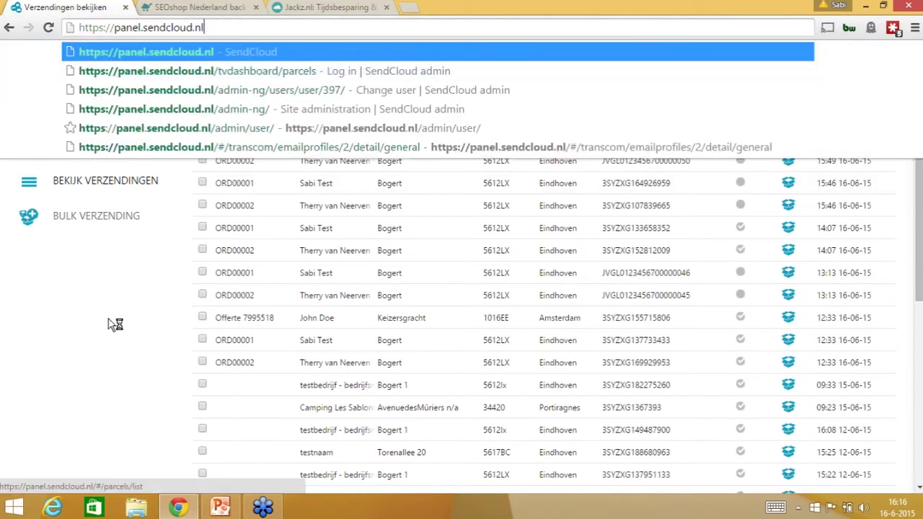
{"action": "key", "text": "Return"}
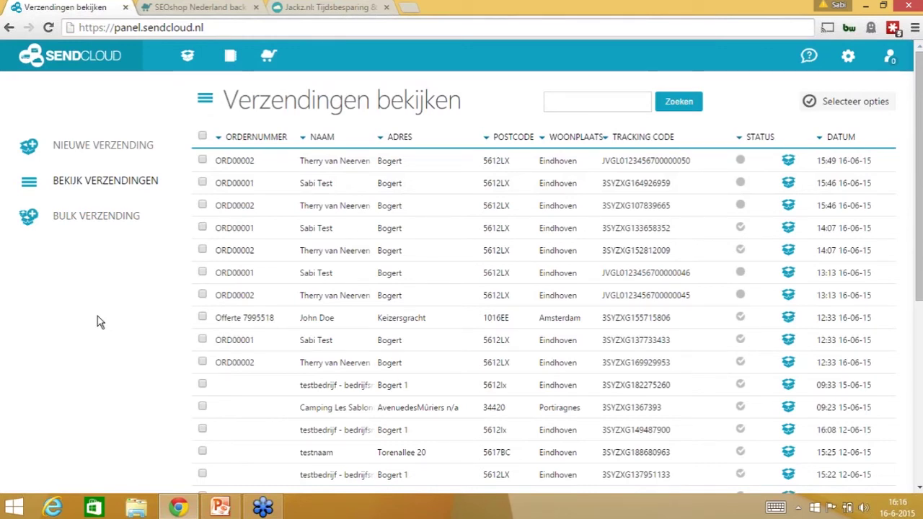
Step: Import all three orders from the SEOshop importer with automatic label requests set to NEE
{"action": "left_click", "coordinate": [267, 59]}
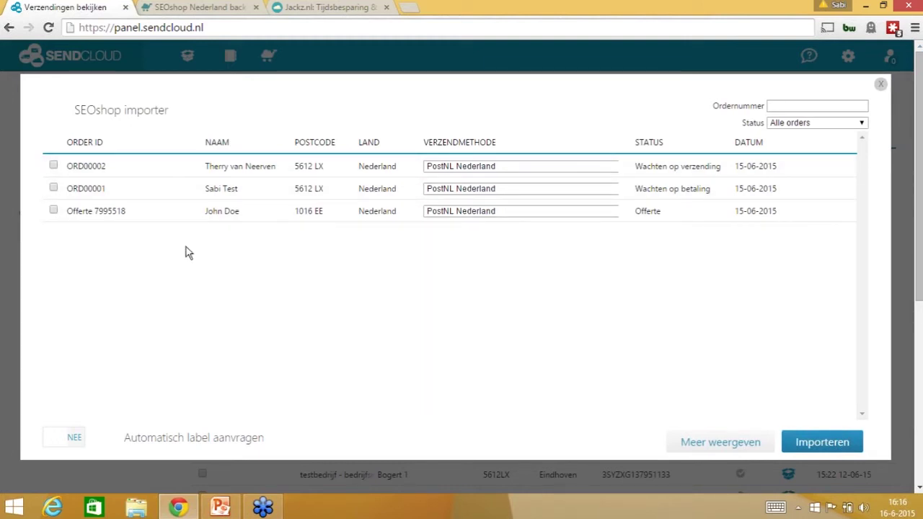
{"action": "left_click", "coordinate": [53, 188]}
{"action": "left_click", "coordinate": [54, 165]}
{"action": "left_click", "coordinate": [54, 210]}
{"action": "left_click", "coordinate": [62, 442]}
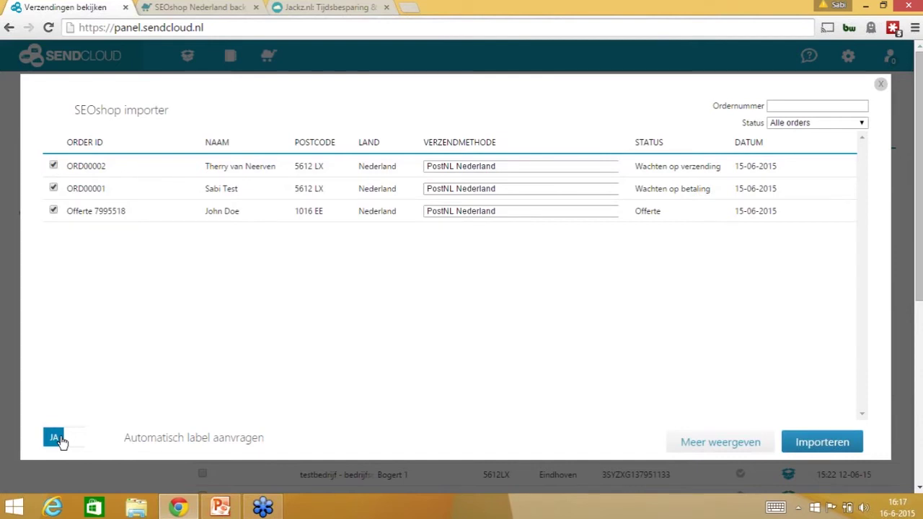
{"action": "left_click", "coordinate": [62, 441]}
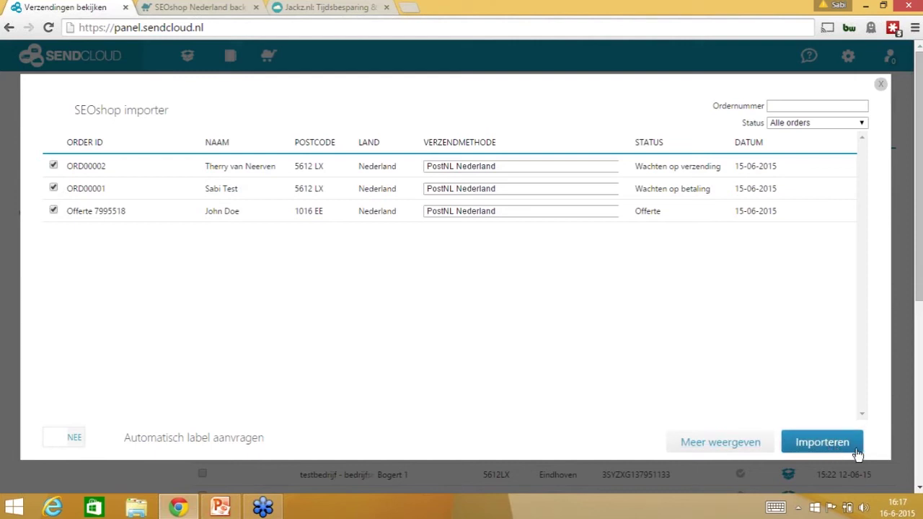
{"action": "left_click", "coordinate": [815, 442]}
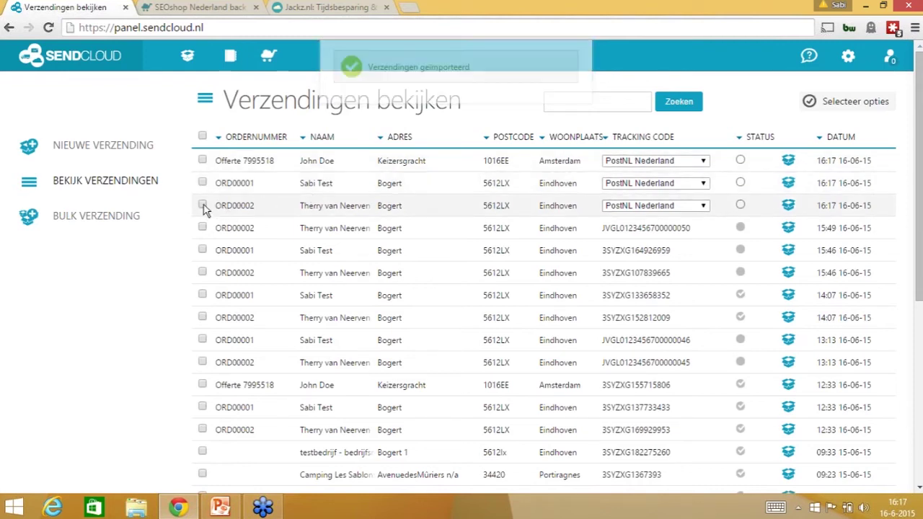
Step: View the shipping methods offered for the first imported shipment and request labels for the three newly imported shipments
{"action": "left_click", "coordinate": [641, 166]}
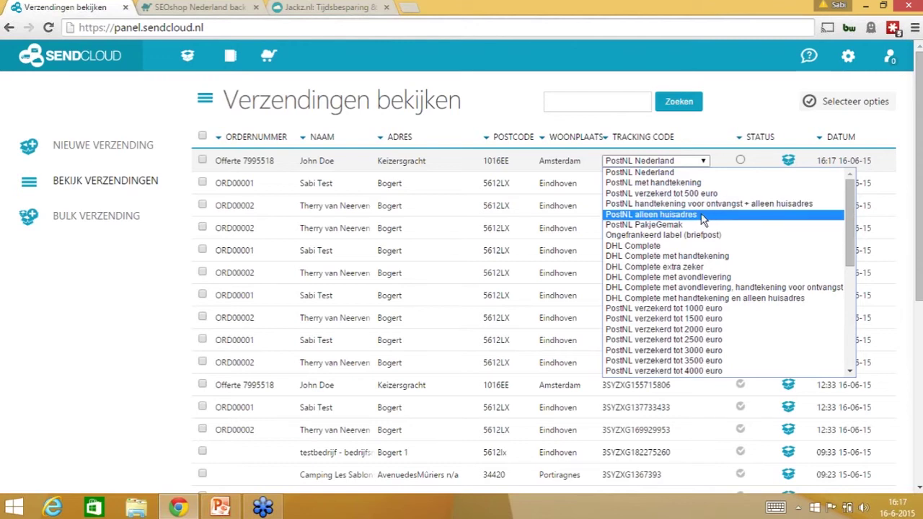
{"action": "left_click", "coordinate": [102, 316]}
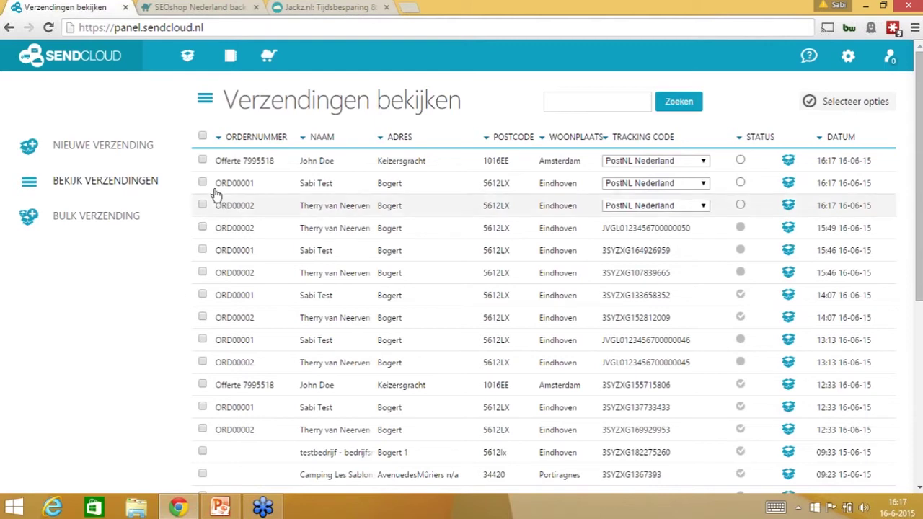
{"action": "left_click", "coordinate": [202, 160]}
{"action": "left_click", "coordinate": [202, 183]}
{"action": "left_click", "coordinate": [202, 206]}
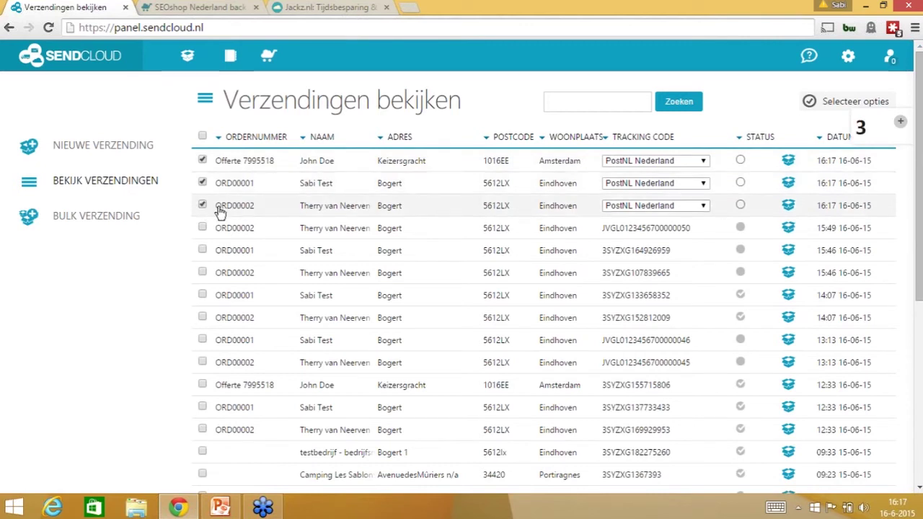
{"action": "left_click", "coordinate": [900, 122]}
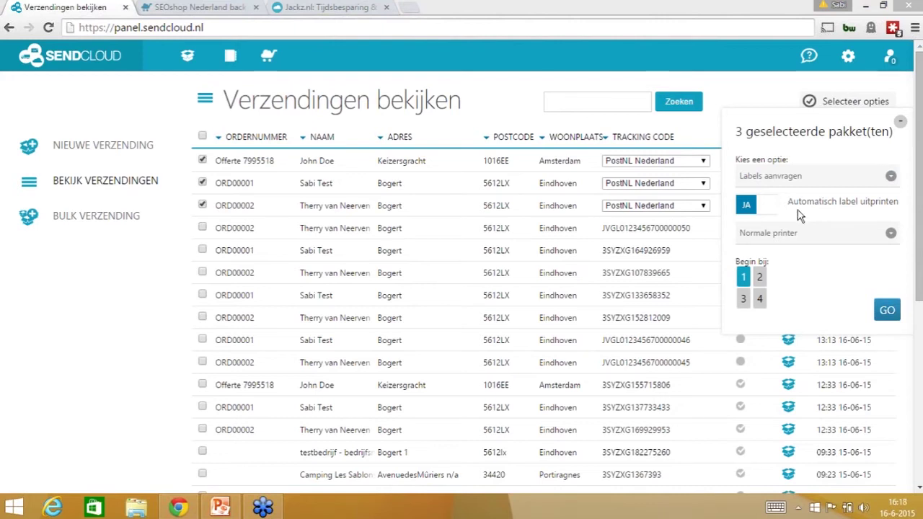
{"action": "left_click", "coordinate": [891, 314]}
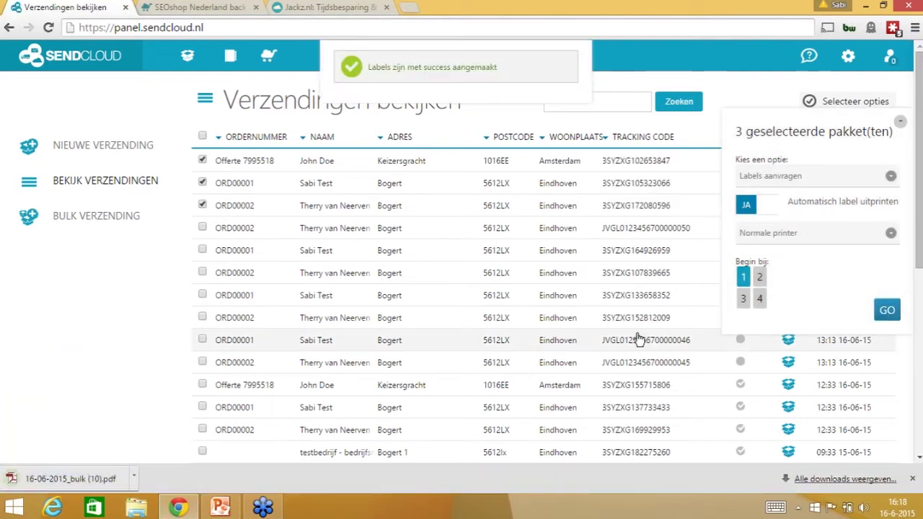
Step: Open the downloaded label file 16-06-2015_bulk (10).pdf and view its pages in full screen
{"action": "left_click", "coordinate": [74, 481]}
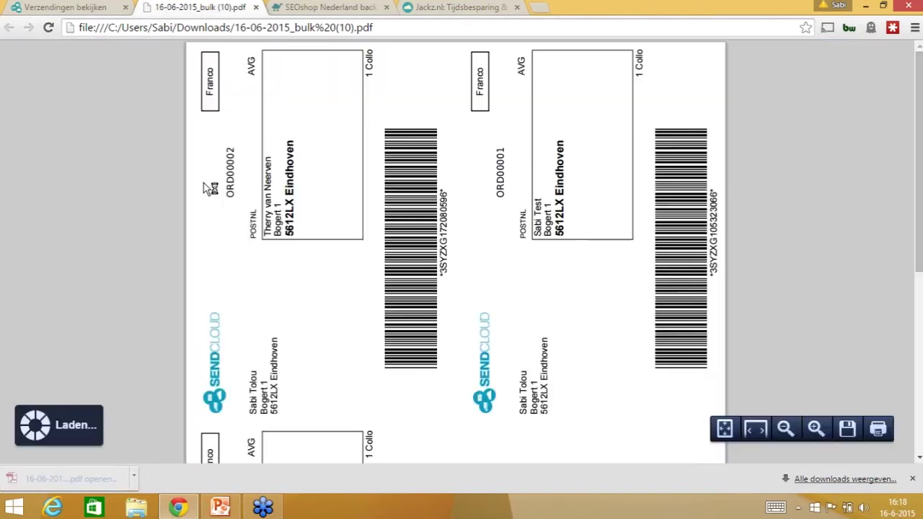
{"action": "scroll", "coordinate": [204, 211], "scroll_direction": "down", "scroll_amount": 3}
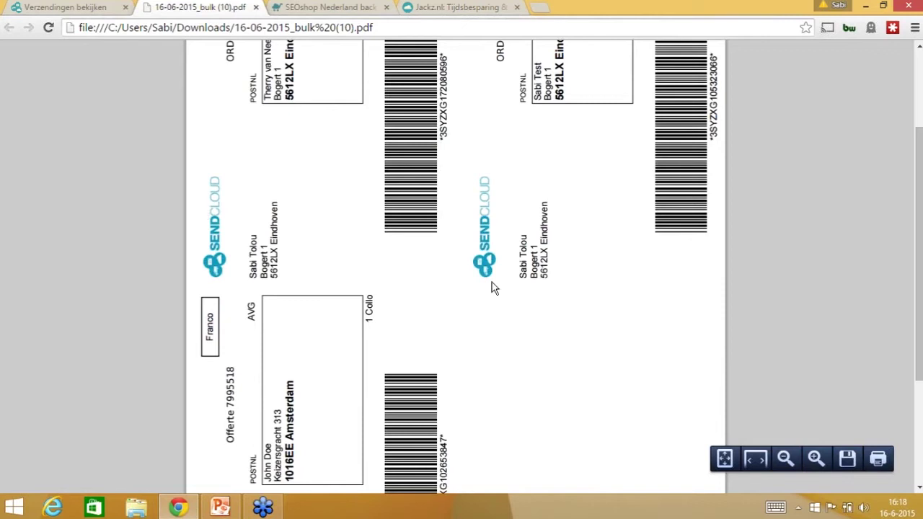
{"action": "key", "text": "F11"}
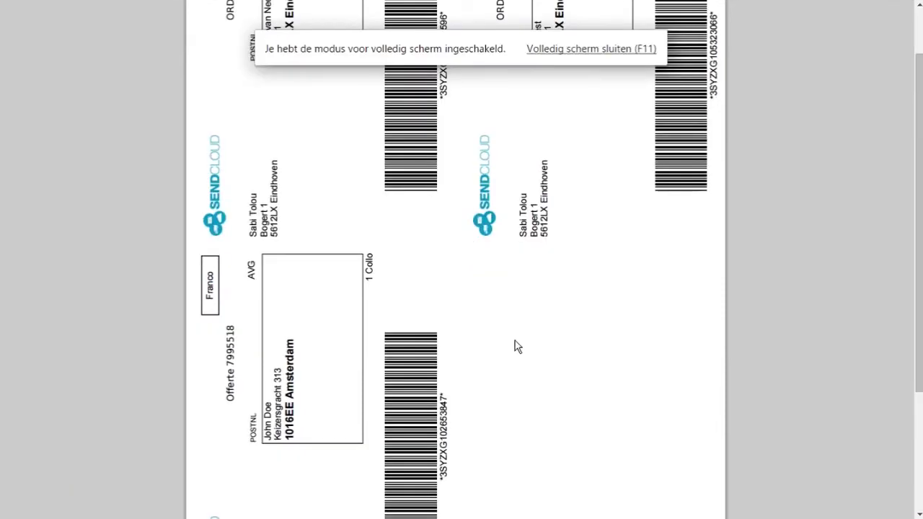
{"action": "scroll", "coordinate": [505, 353], "scroll_direction": "down", "scroll_amount": 2}
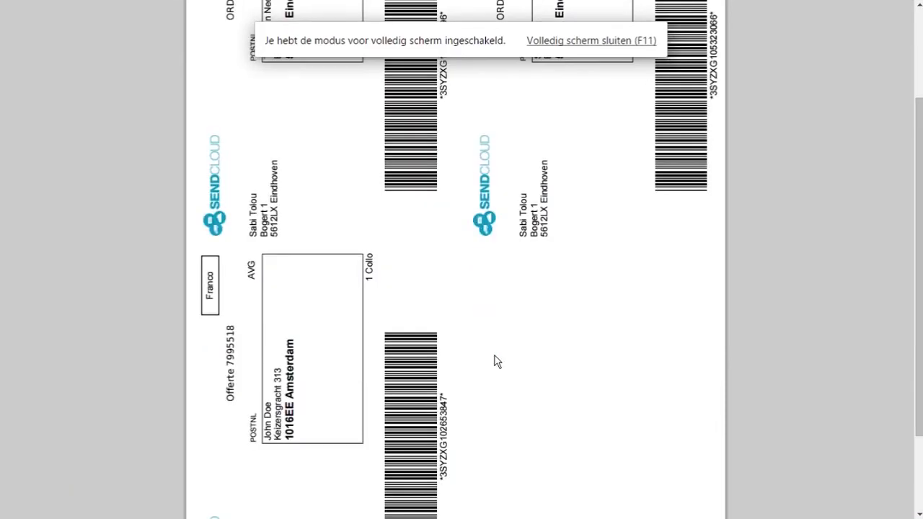
{"action": "scroll", "coordinate": [497, 362], "scroll_direction": "up", "scroll_amount": 4}
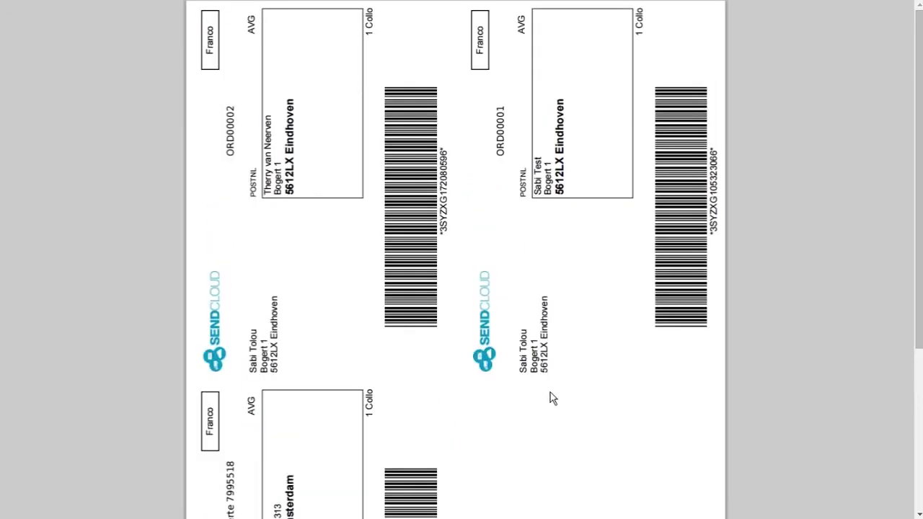
Step: Examine the sender address, order reference and recipient details on the generated labels, and leave full screen
{"action": "left_click_drag", "start_coordinate": [260, 370], "coordinate": [277, 369]}
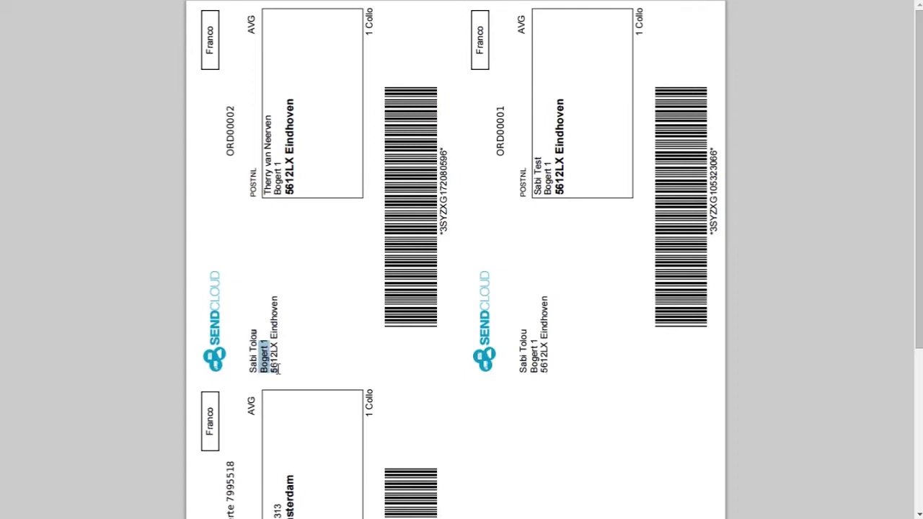
{"action": "left_click", "coordinate": [311, 339]}
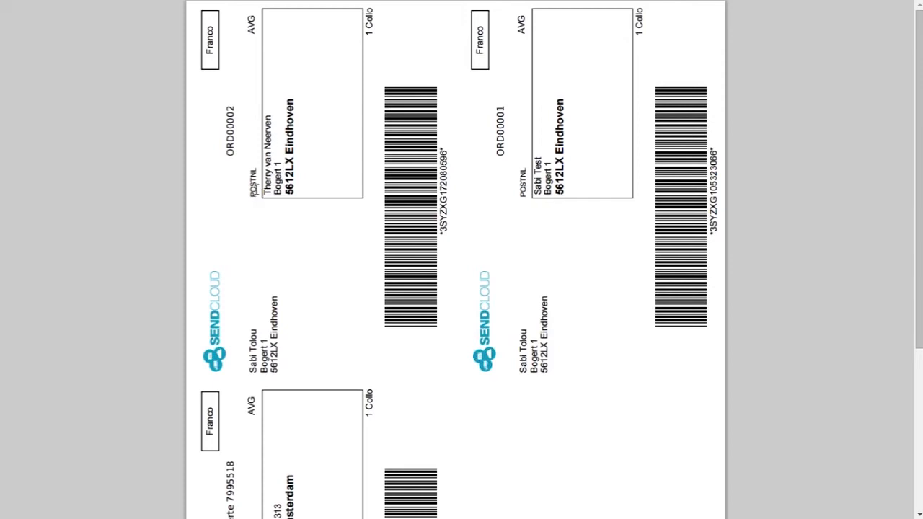
{"action": "left_click_drag", "start_coordinate": [229, 156], "coordinate": [227, 106]}
{"action": "left_click", "coordinate": [238, 152]}
{"action": "scroll", "coordinate": [589, 274], "scroll_direction": "down", "scroll_amount": 3}
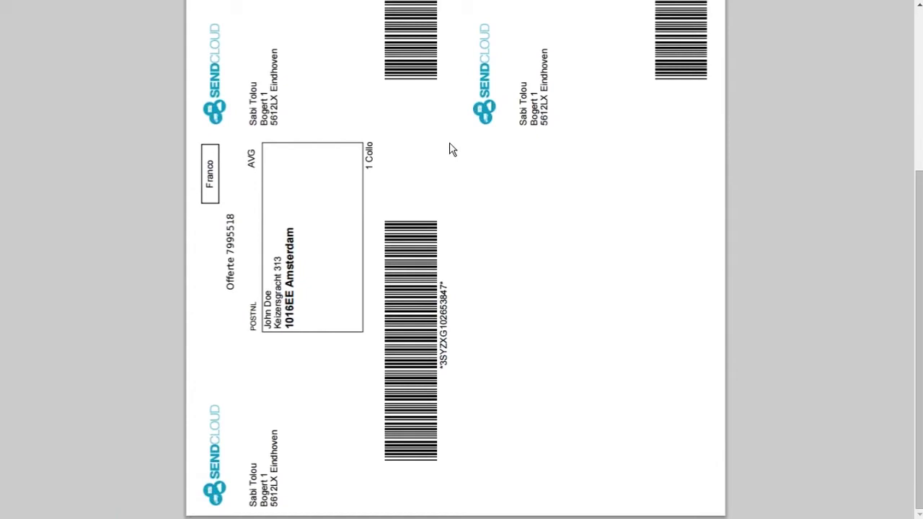
{"action": "right_click", "coordinate": [324, 258]}
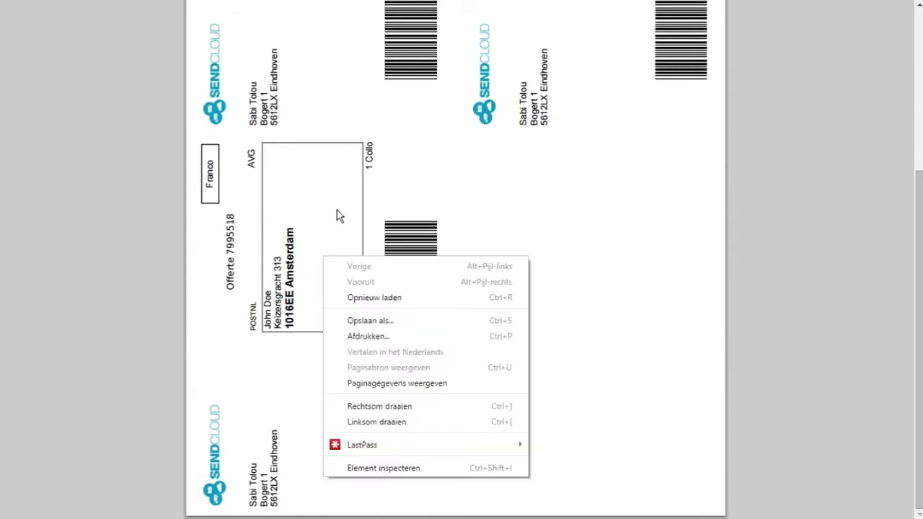
{"action": "left_click", "coordinate": [337, 202]}
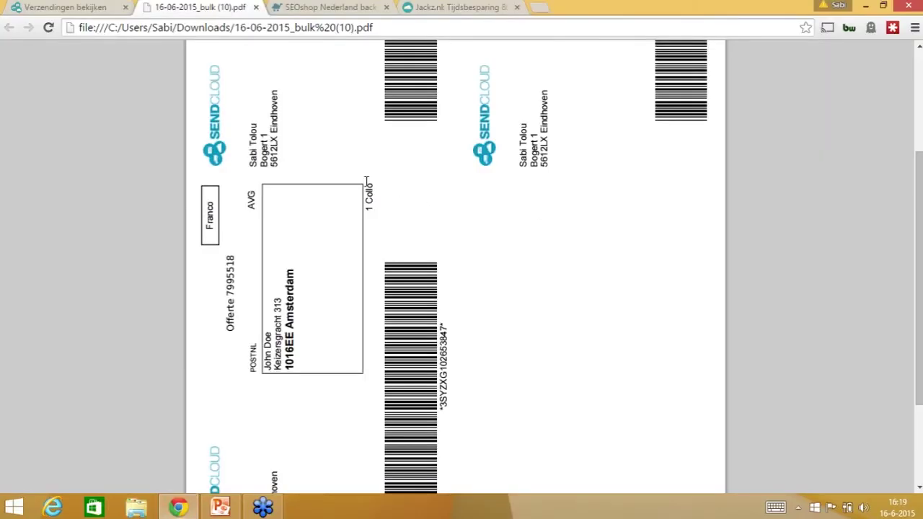
{"action": "scroll", "coordinate": [390, 185], "scroll_direction": "up", "scroll_amount": 2}
Step: Return to the SendCloud shipments overview and deselect the three newly labelled shipments
{"action": "left_click", "coordinate": [84, 6]}
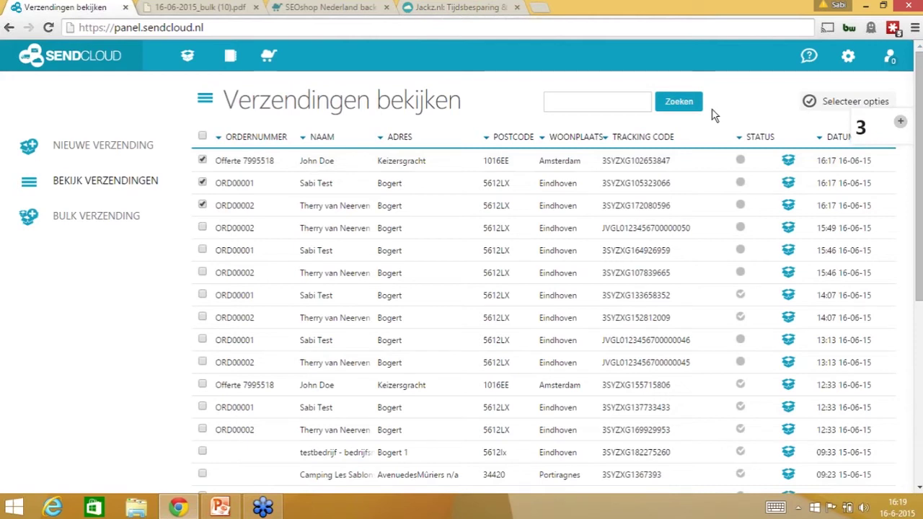
{"action": "left_click", "coordinate": [606, 100]}
{"action": "left_click", "coordinate": [202, 205]}
{"action": "left_click", "coordinate": [202, 183]}
{"action": "left_click", "coordinate": [202, 160]}
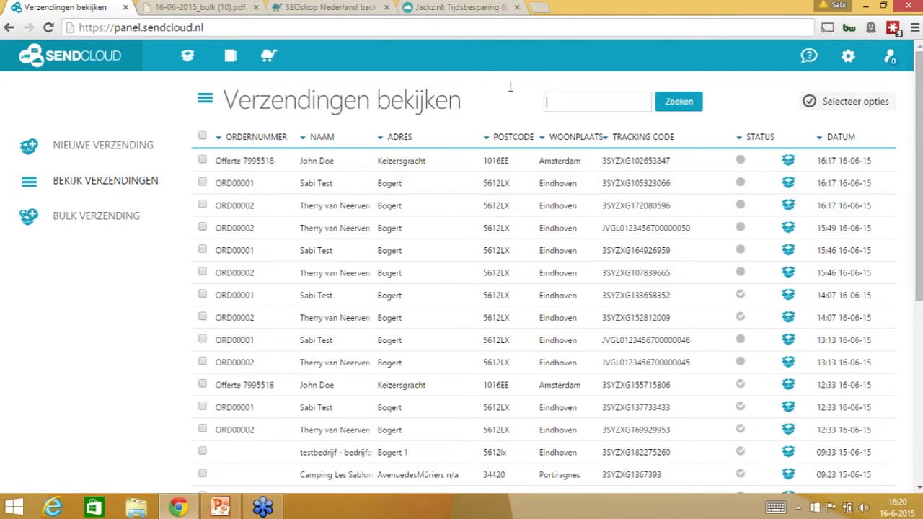
Step: Search the shipments by the customer's first name, check the matching tracking codes and statuses, and reset the list to all shipments
{"action": "type", "text": "sabi"}
{"action": "key", "text": "Return"}
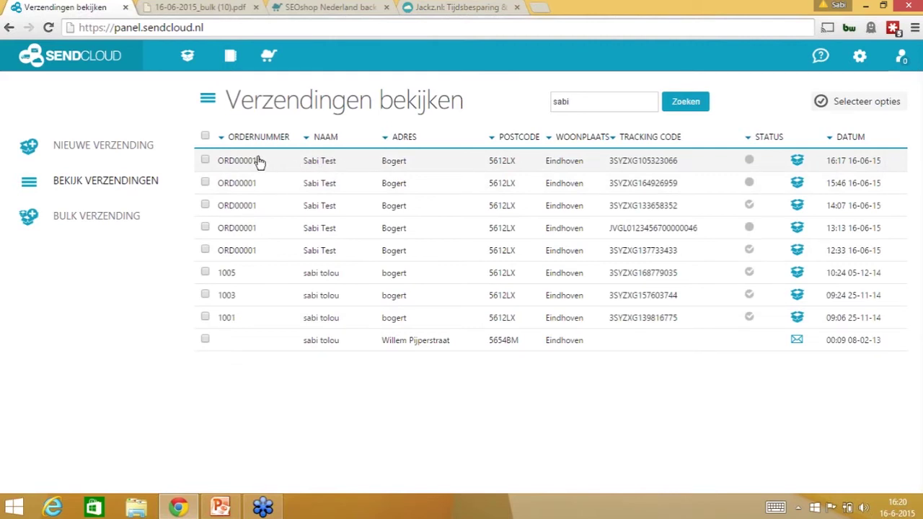
{"action": "mouse_move", "coordinate": [739, 156]}
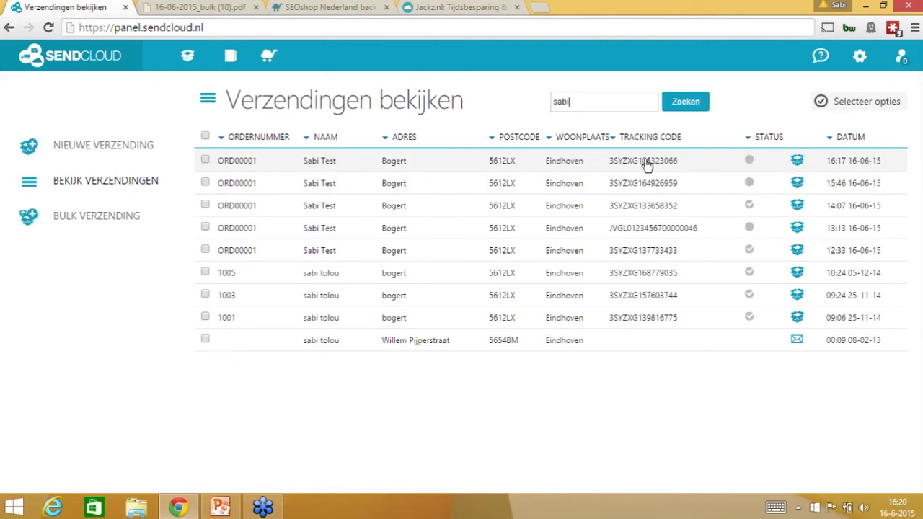
{"action": "double_click", "coordinate": [590, 102]}
{"action": "key", "text": "BackSpace"}
{"action": "left_click", "coordinate": [693, 107]}
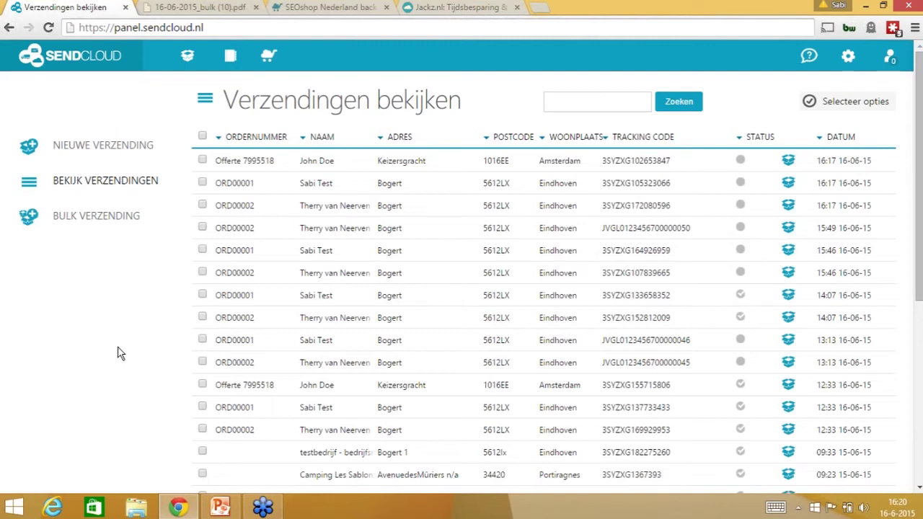
Step: Open the e-mail overview of the SendCloud Standaard Track & Trace profile in the settings
{"action": "left_click", "coordinate": [849, 58]}
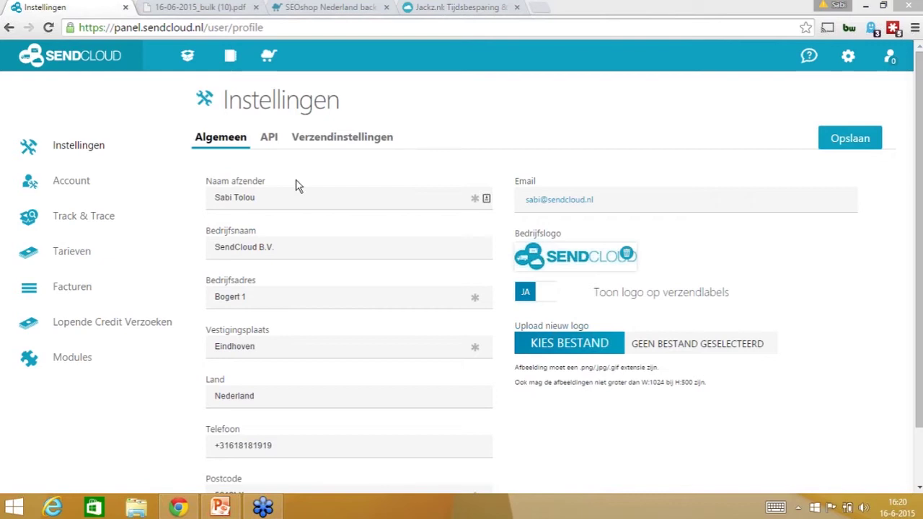
{"action": "left_click", "coordinate": [65, 217]}
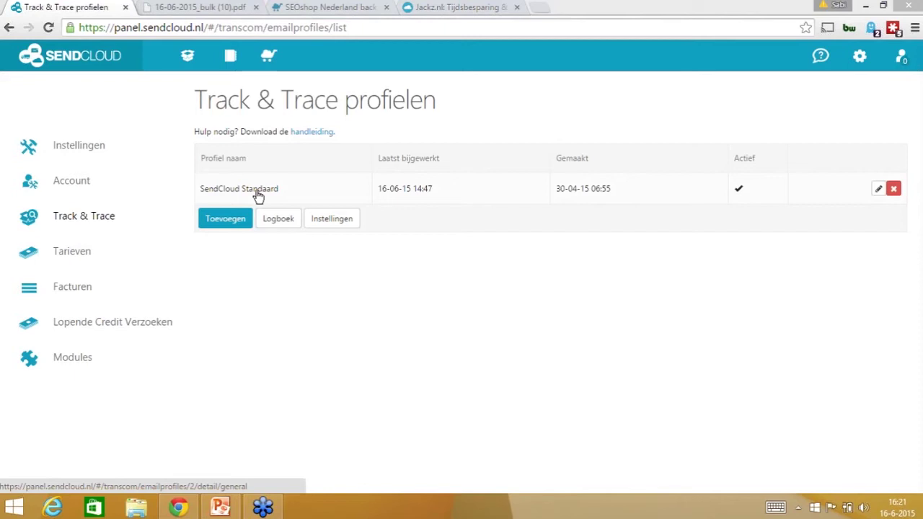
{"action": "left_click", "coordinate": [258, 195]}
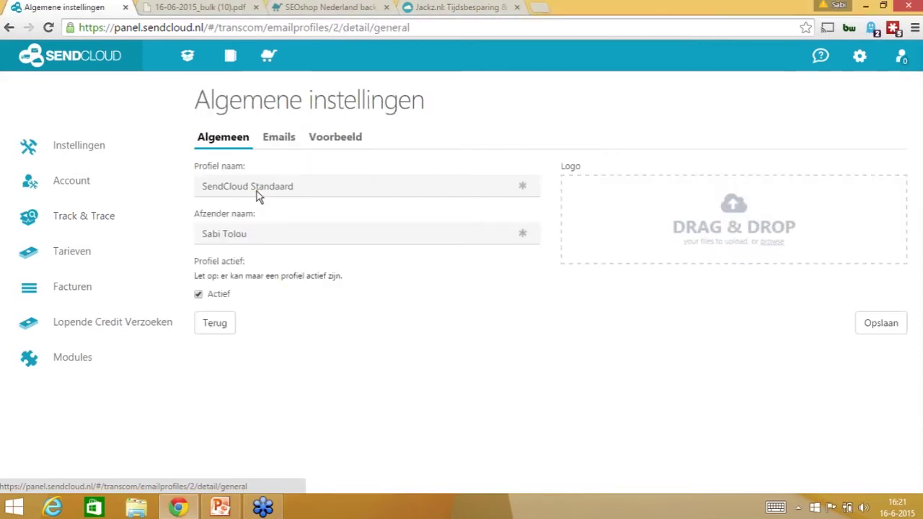
{"action": "left_click", "coordinate": [278, 137]}
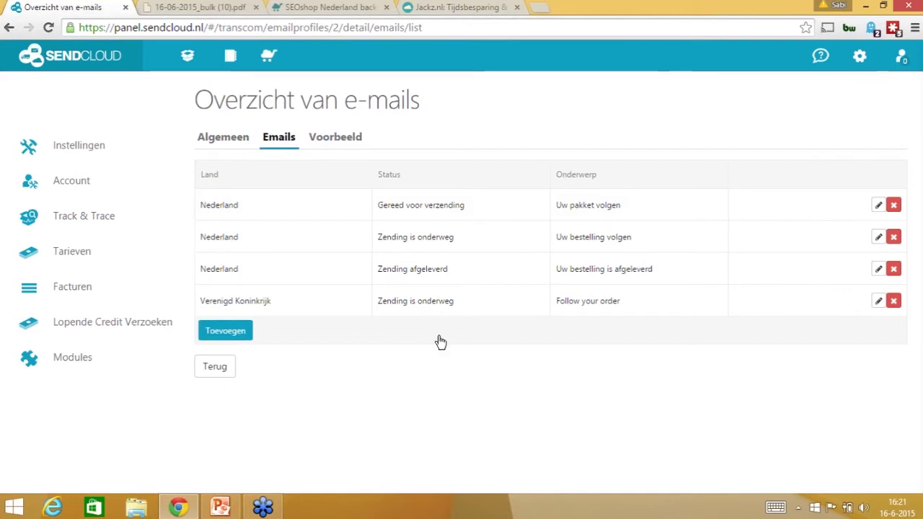
Step: Open the Nederland e-mail for status Gereed voor verzending and examine its message text and tags
{"action": "left_click", "coordinate": [415, 211]}
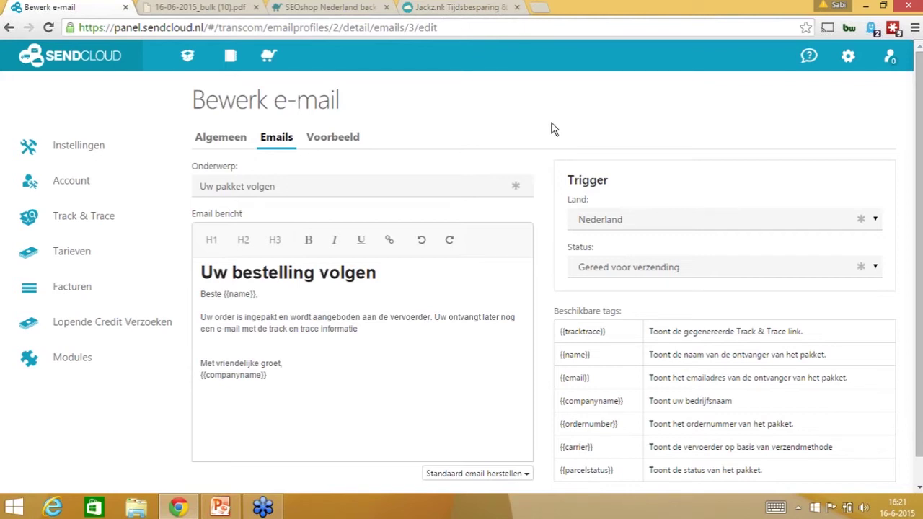
{"action": "scroll", "coordinate": [550, 144], "scroll_direction": "down", "scroll_amount": 1}
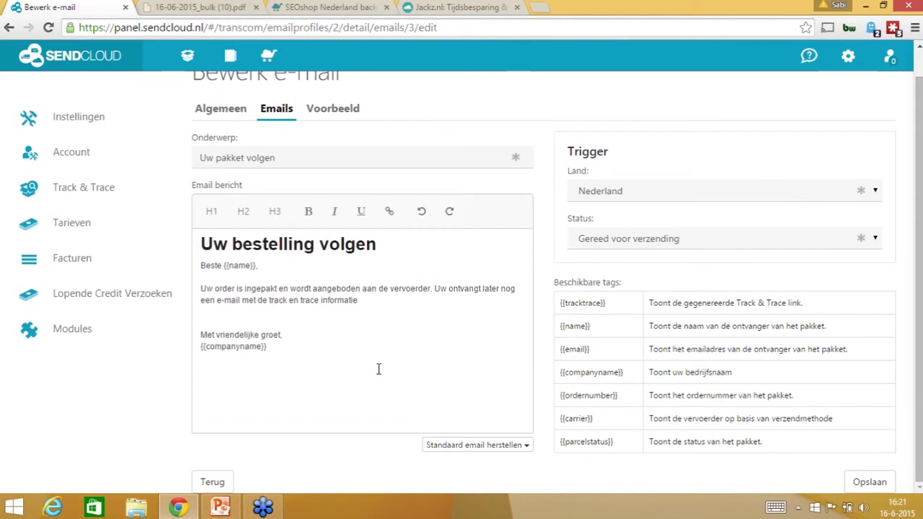
{"action": "left_click_drag", "start_coordinate": [388, 390], "coordinate": [186, 243]}
{"action": "left_click", "coordinate": [238, 323]}
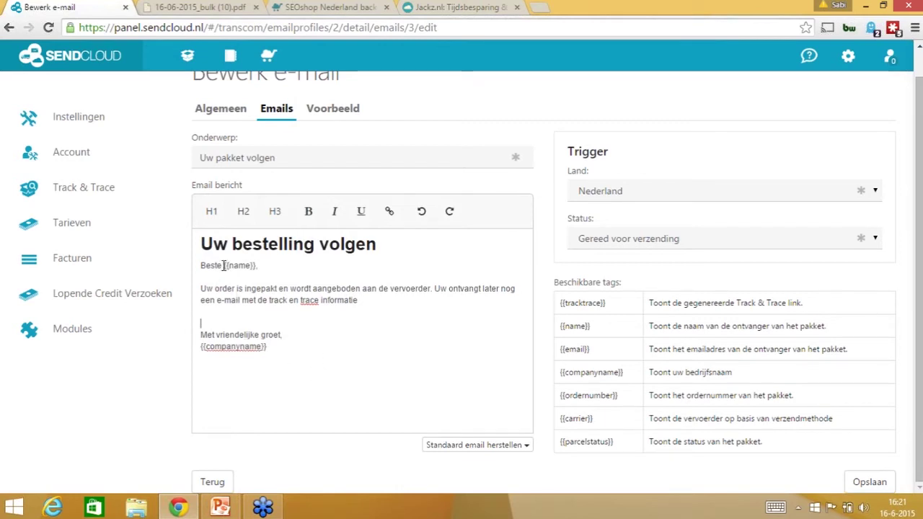
Step: Examine the name and company name tags in the message text and the status options available as trigger
{"action": "double_click", "coordinate": [251, 265]}
{"action": "left_click", "coordinate": [287, 347]}
{"action": "left_click_drag", "start_coordinate": [267, 344], "coordinate": [185, 334]}
{"action": "left_click", "coordinate": [270, 329]}
{"action": "double_click", "coordinate": [227, 265]}
{"action": "triple_click", "coordinate": [285, 353]}
{"action": "left_click", "coordinate": [333, 381]}
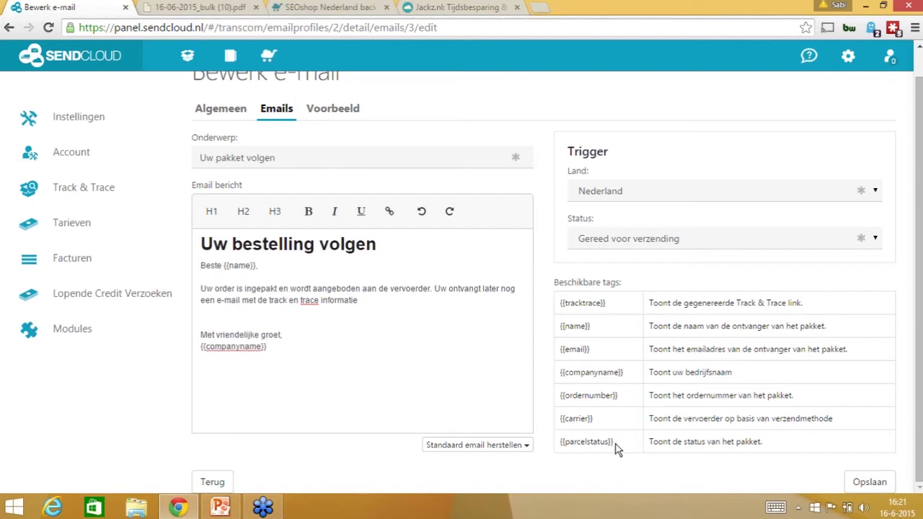
{"action": "left_click", "coordinate": [638, 248]}
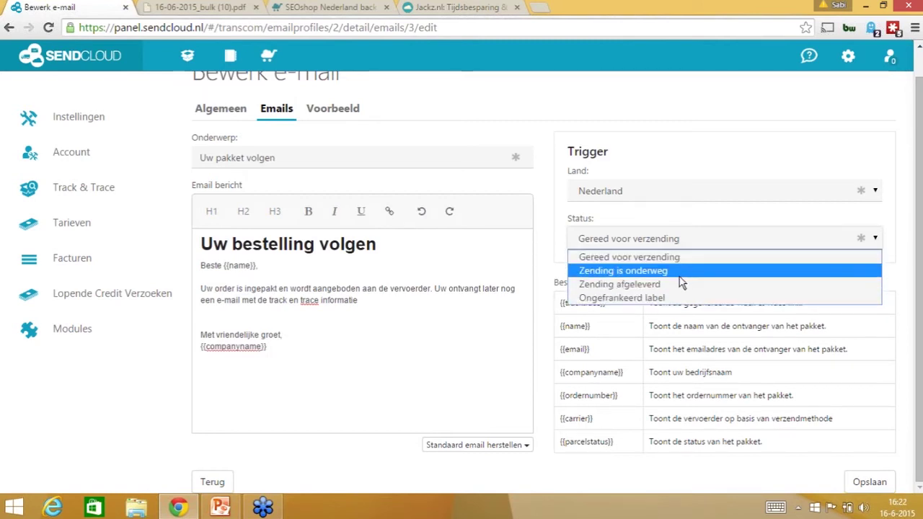
{"action": "left_click", "coordinate": [620, 349]}
{"action": "scroll", "coordinate": [241, 150], "scroll_direction": "up", "scroll_amount": 1}
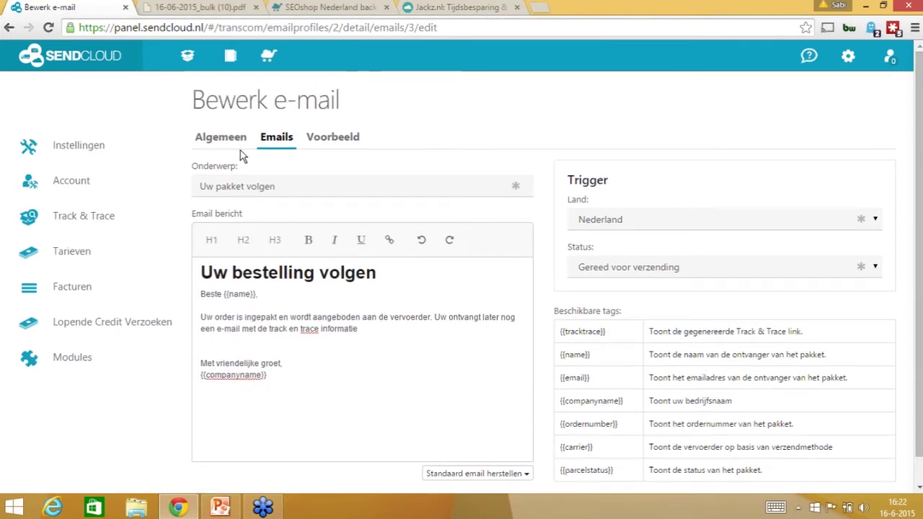
Step: Open the Nederland e-mail for status Zending is onderweg from the e-mail overview and read its message text
{"action": "left_click", "coordinate": [9, 27]}
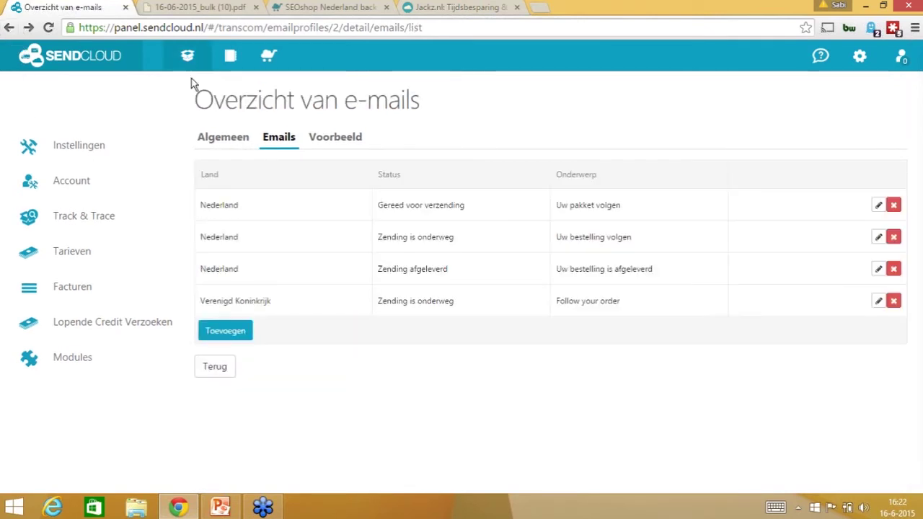
{"action": "left_click", "coordinate": [437, 238]}
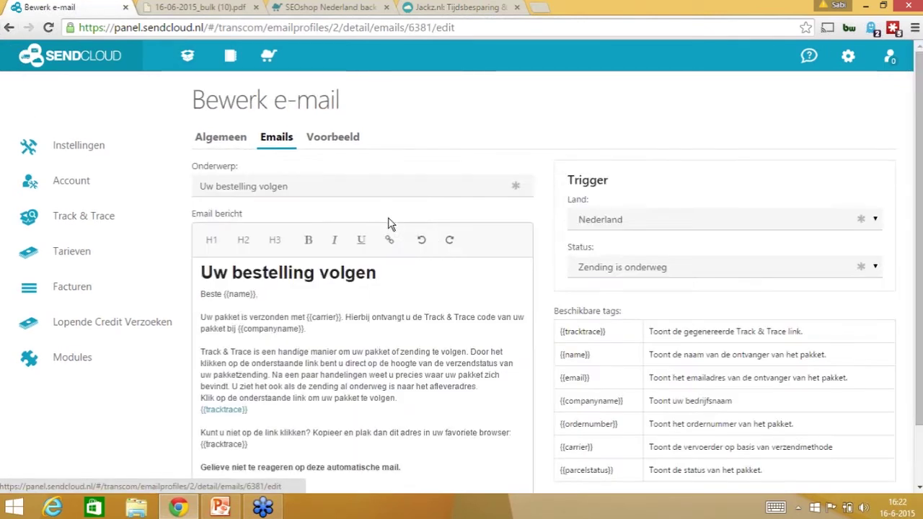
{"action": "scroll", "coordinate": [566, 282], "scroll_direction": "down", "scroll_amount": 1}
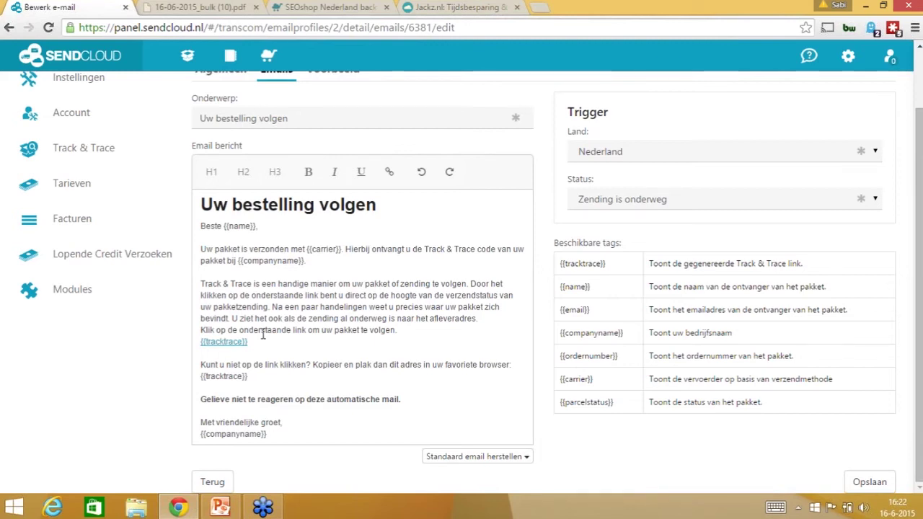
{"action": "scroll", "coordinate": [382, 317], "scroll_direction": "up", "scroll_amount": 1}
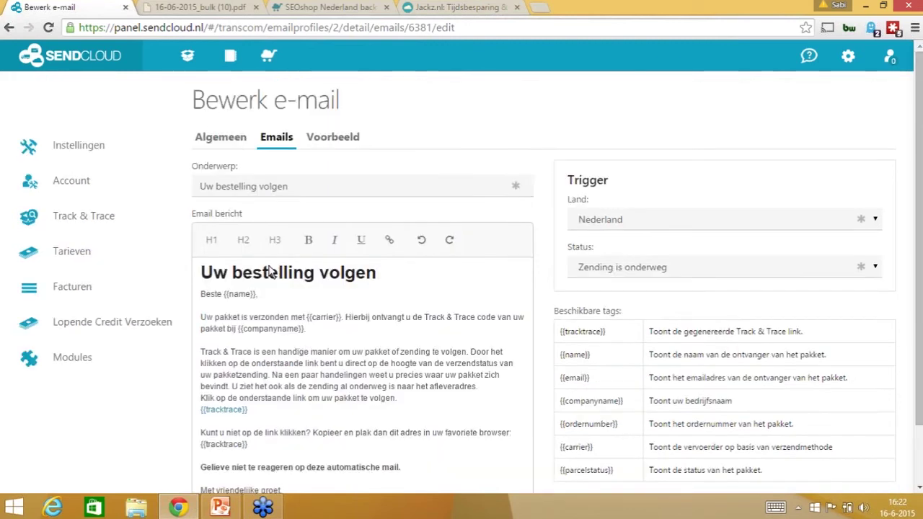
Step: Open the Nederland e-mail for status Zending afgeleverd and examine its thank-you text and discount offer for the next order
{"action": "left_click", "coordinate": [9, 28]}
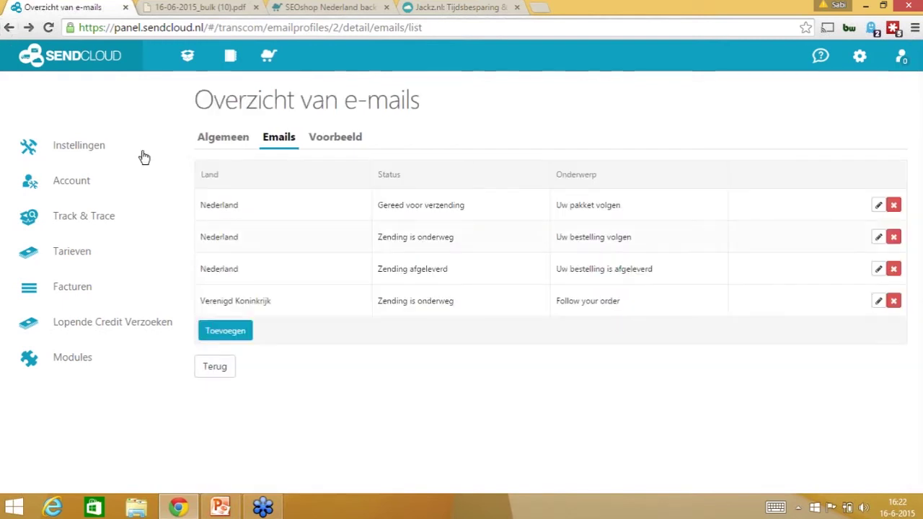
{"action": "left_click", "coordinate": [442, 276]}
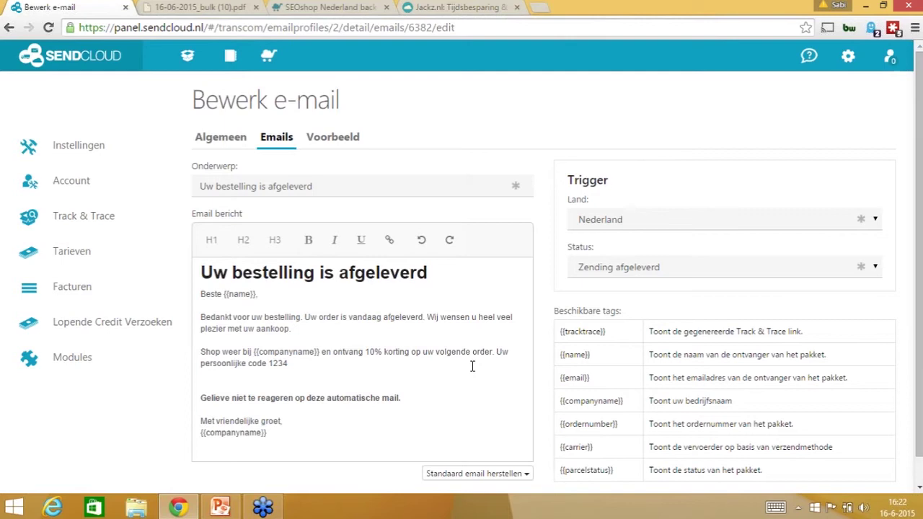
{"action": "scroll", "coordinate": [472, 366], "scroll_direction": "down", "scroll_amount": 1}
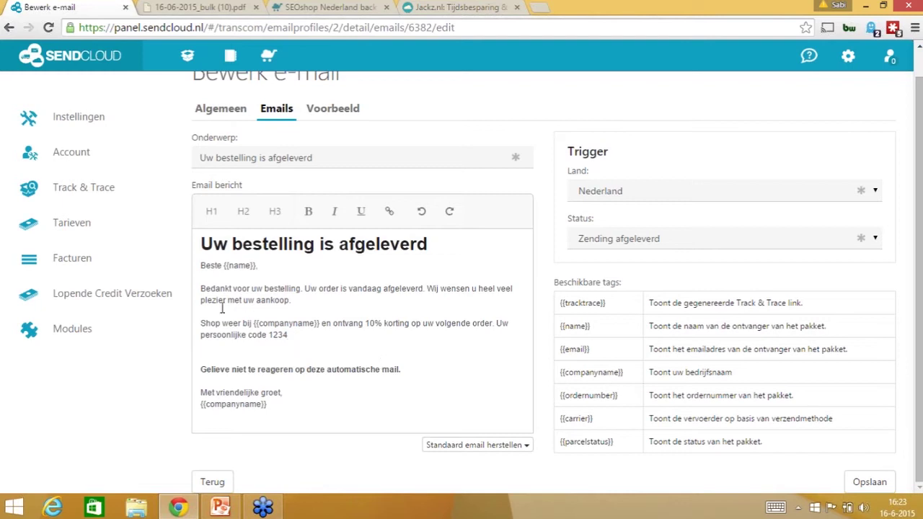
{"action": "left_click", "coordinate": [200, 288]}
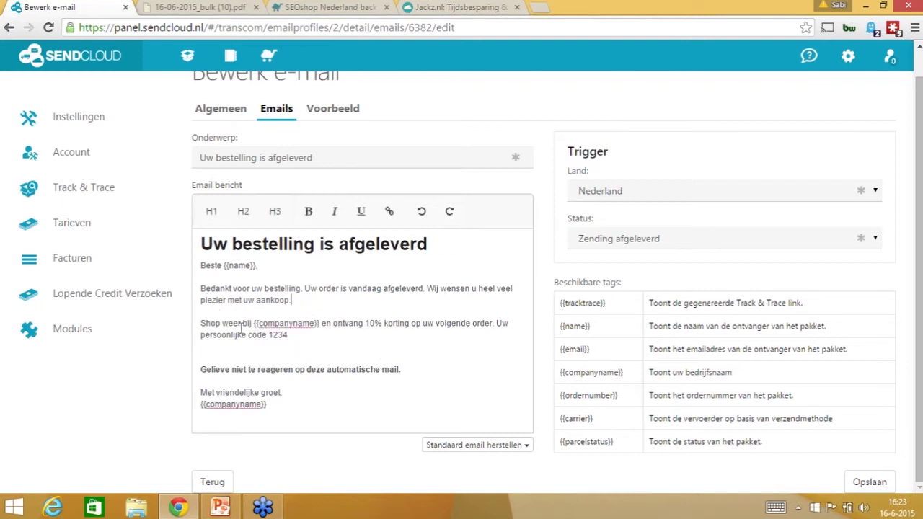
{"action": "left_click_drag", "start_coordinate": [200, 323], "coordinate": [328, 328]}
{"action": "left_click", "coordinate": [328, 341]}
{"action": "left_click", "coordinate": [314, 336]}
{"action": "double_click", "coordinate": [380, 323]}
{"action": "left_click", "coordinate": [307, 336]}
{"action": "scroll", "coordinate": [350, 334], "scroll_direction": "up", "scroll_amount": 1}
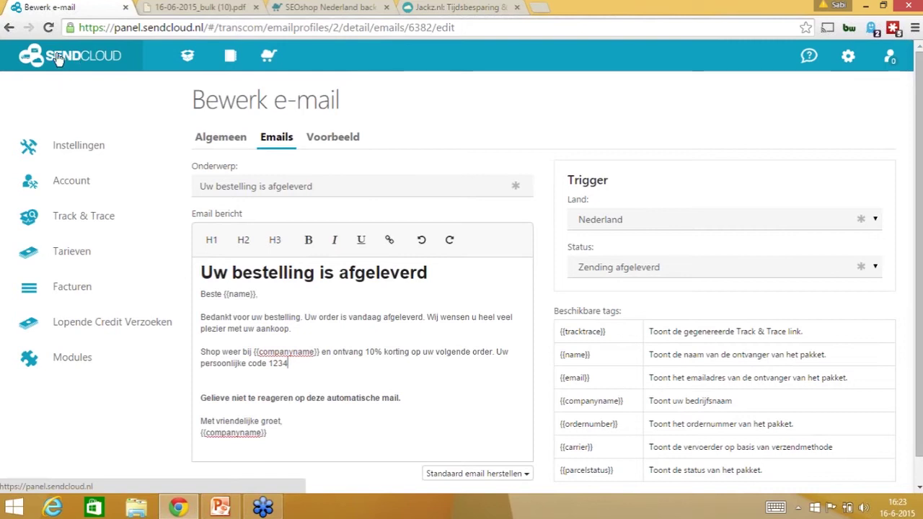
{"action": "scroll", "coordinate": [345, 352], "scroll_direction": "down", "scroll_amount": 1}
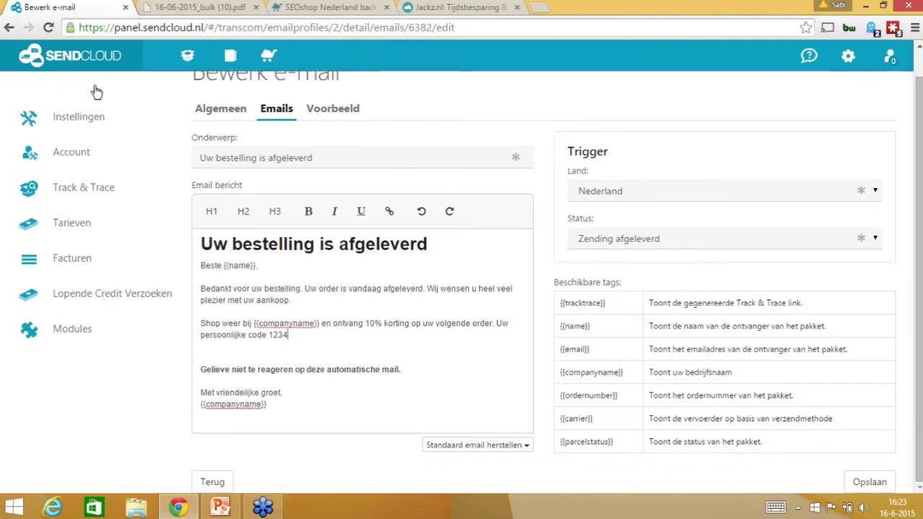
Step: Return to the shipments overview, view the orders in the SEOshop importer and close it without importing
{"action": "left_click", "coordinate": [72, 65]}
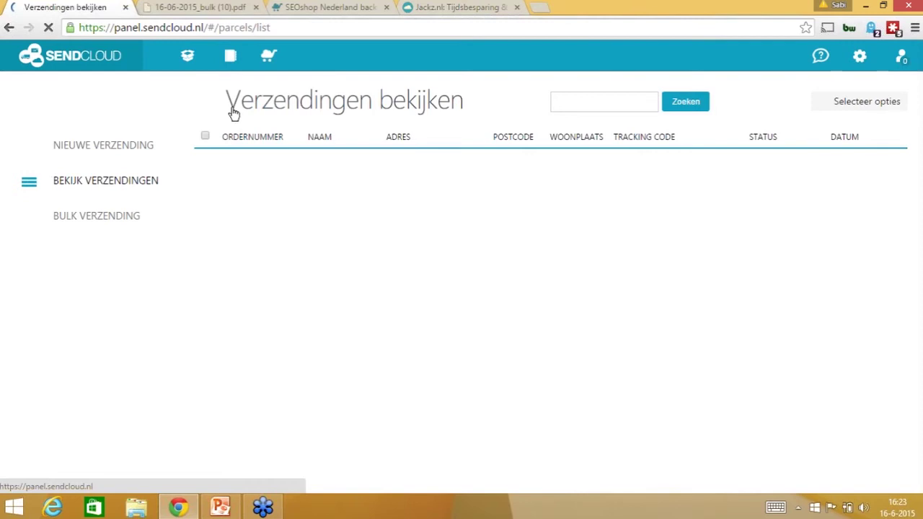
{"action": "left_click", "coordinate": [271, 56]}
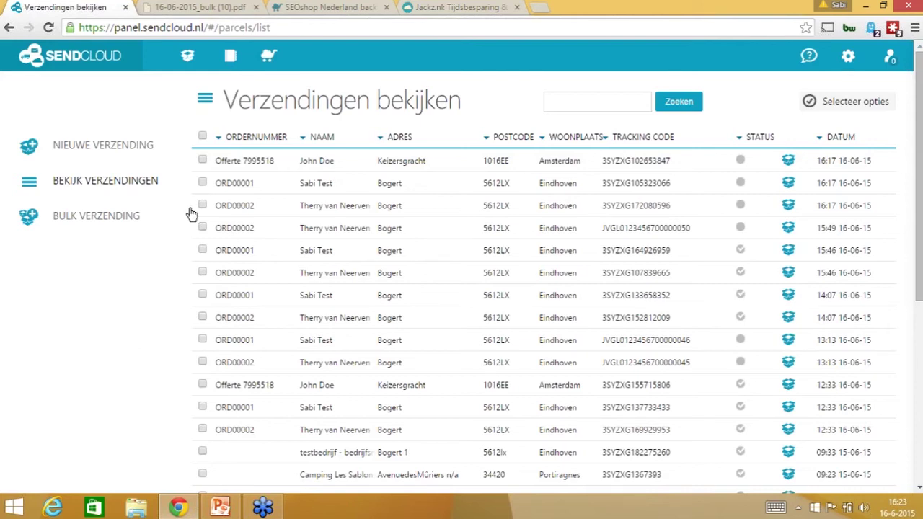
{"action": "left_click", "coordinate": [268, 55]}
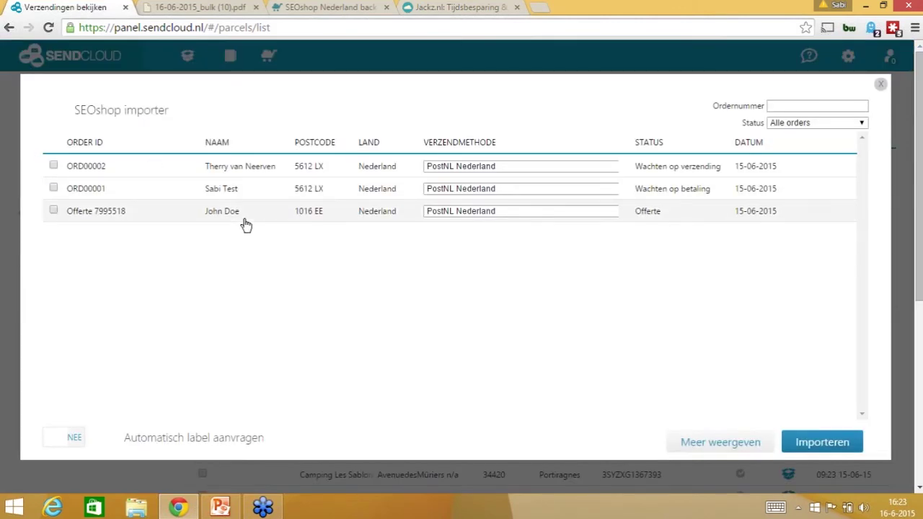
{"action": "left_click", "coordinate": [881, 84]}
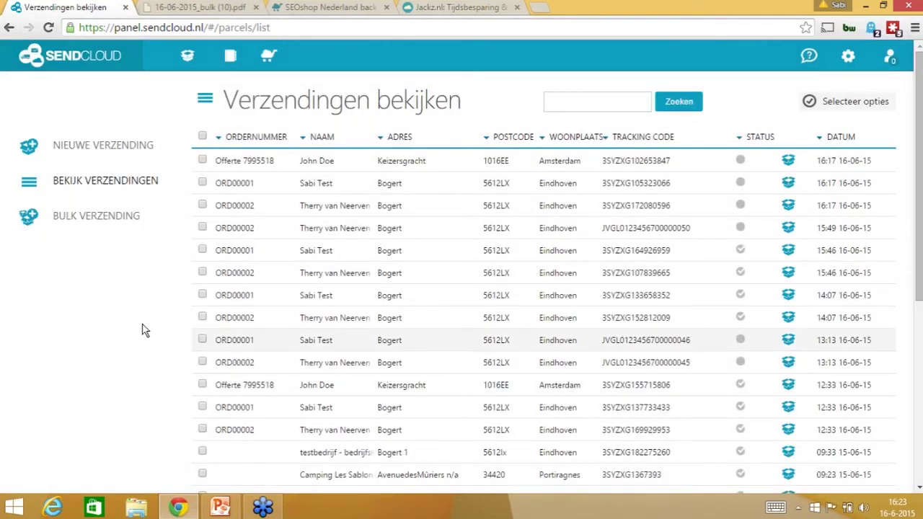
Step: Switch to the SEOshop back office, leave the SendCloud installation page and open the orders overview
{"action": "left_click", "coordinate": [216, 6]}
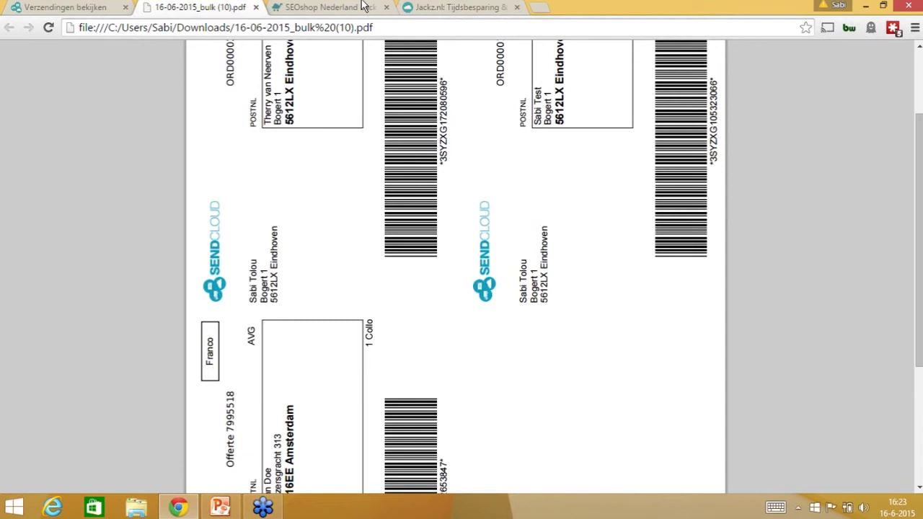
{"action": "left_click", "coordinate": [331, 7]}
{"action": "left_click", "coordinate": [9, 29]}
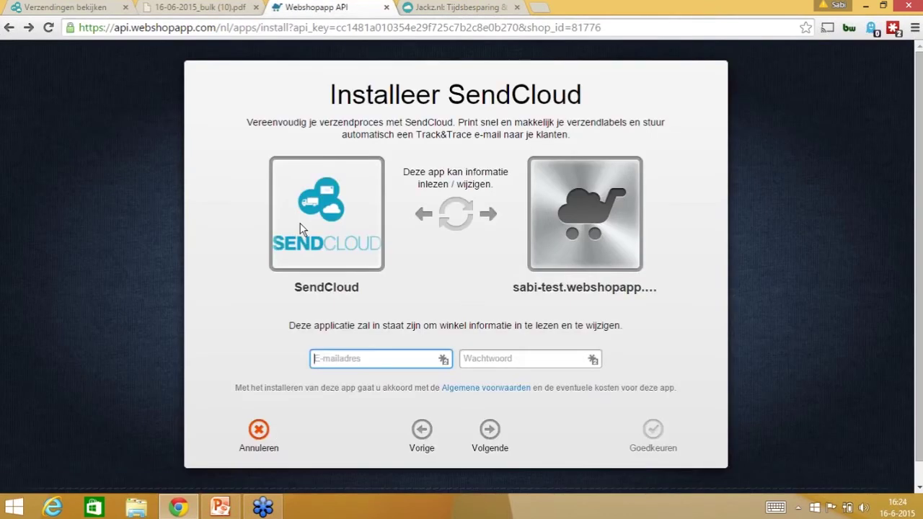
{"action": "left_click", "coordinate": [8, 27]}
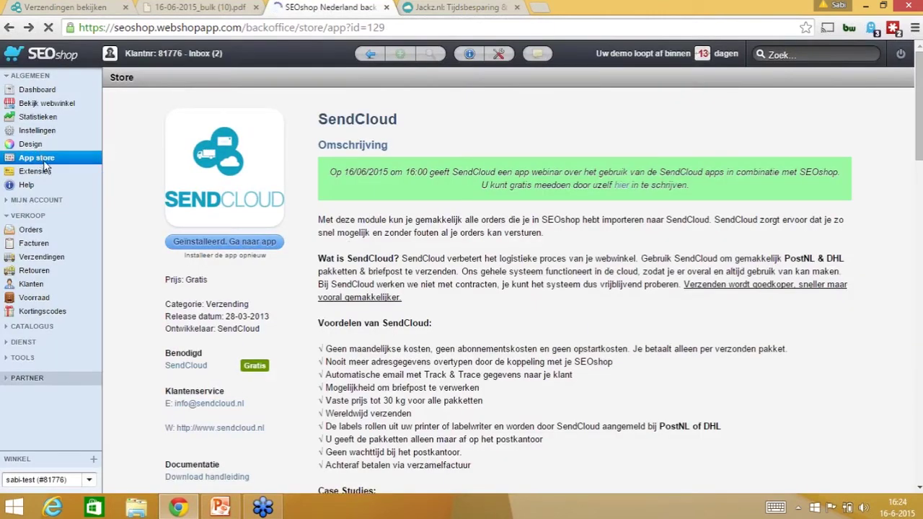
{"action": "left_click", "coordinate": [43, 159]}
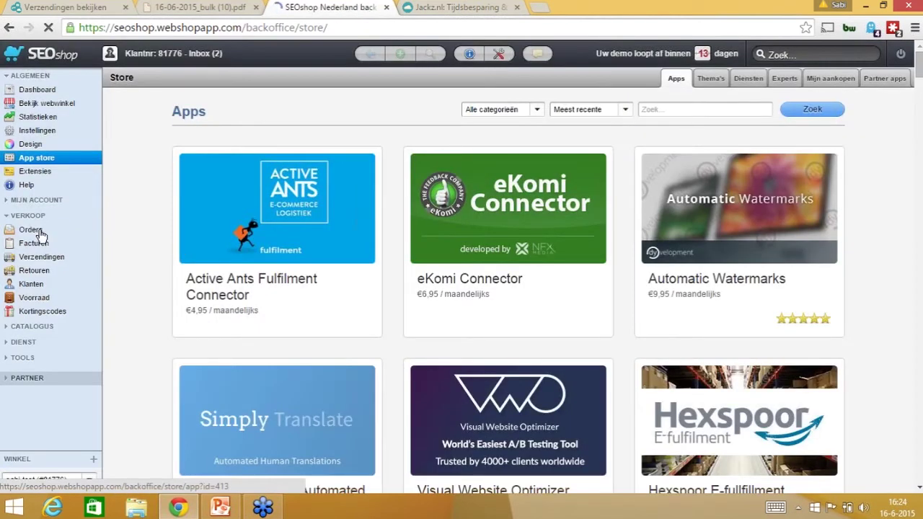
{"action": "left_click", "coordinate": [39, 231]}
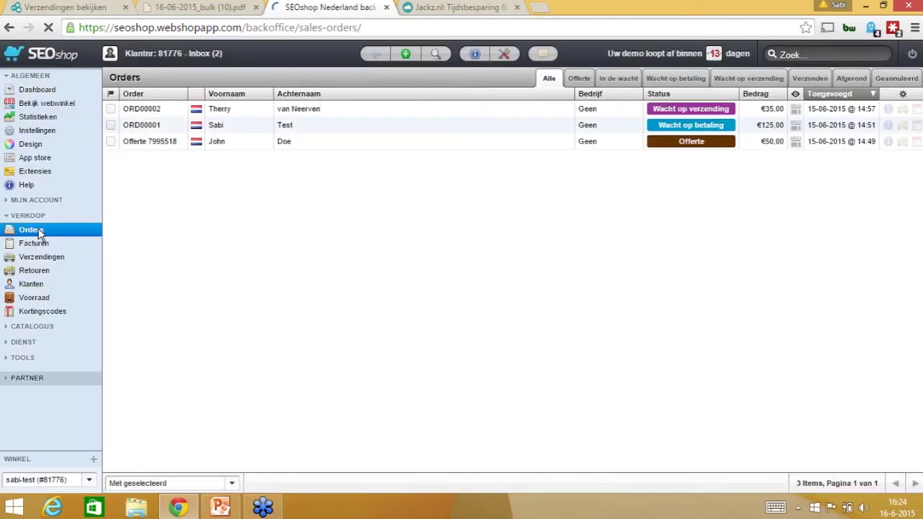
Step: Select all three orders and generate their packing slips with the Pakbonnen afdrukken action
{"action": "left_click", "coordinate": [110, 108]}
{"action": "left_click", "coordinate": [110, 125]}
{"action": "left_click", "coordinate": [110, 141]}
{"action": "left_click", "coordinate": [196, 489]}
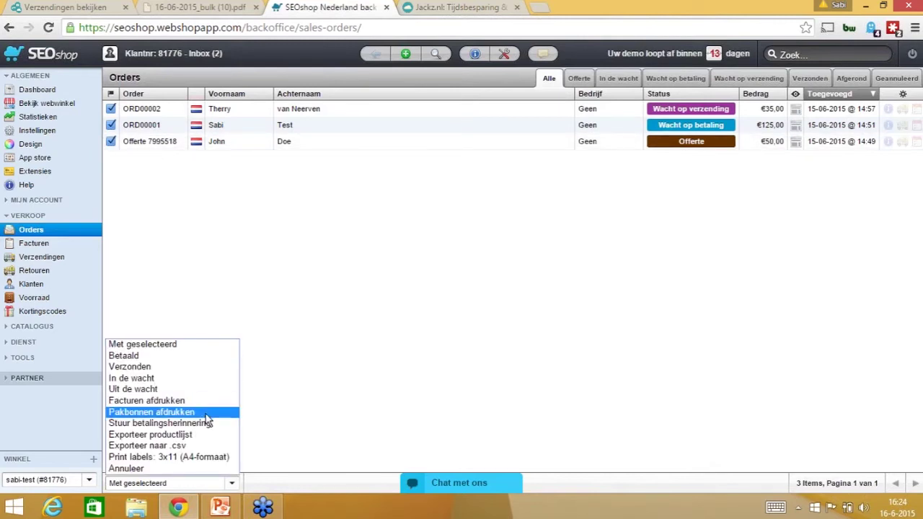
{"action": "left_click", "coordinate": [205, 416]}
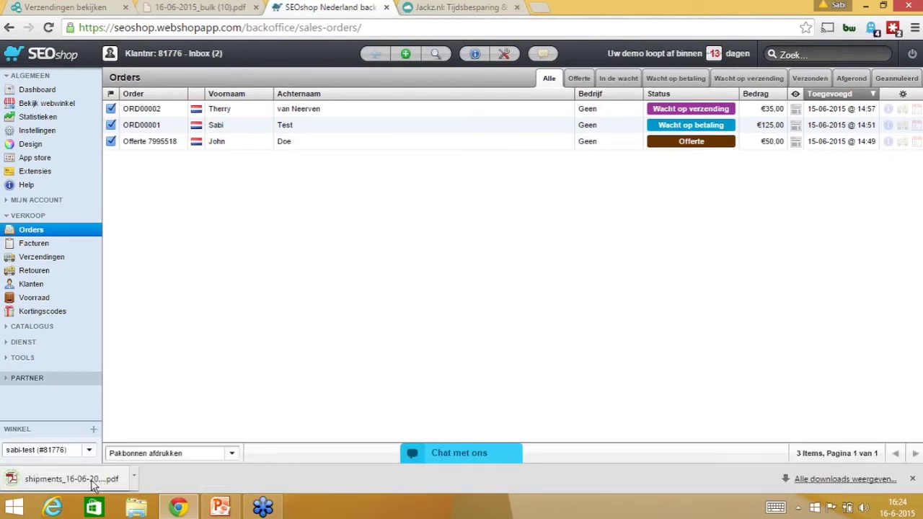
Step: Open the downloaded packing slips PDF, look through its pages and close it to return to the orders
{"action": "left_click", "coordinate": [36, 479]}
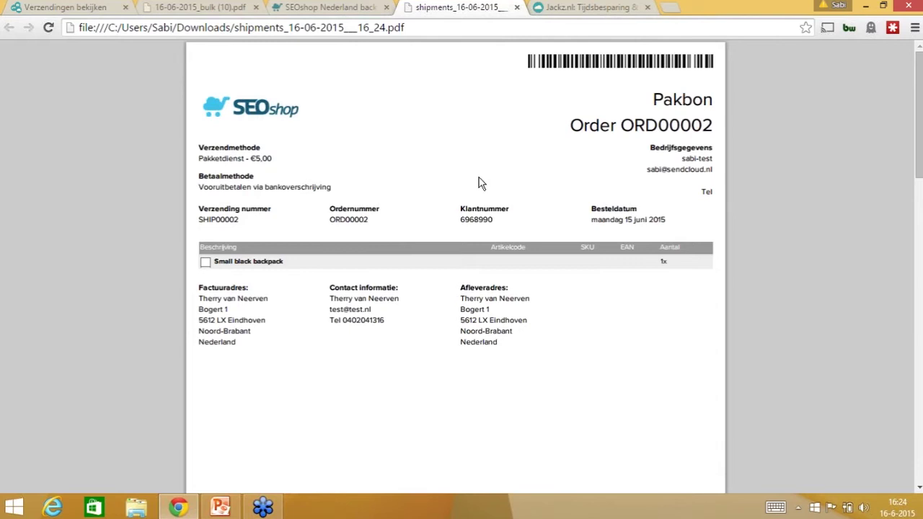
{"action": "scroll", "coordinate": [503, 233], "scroll_direction": "down", "scroll_amount": 10}
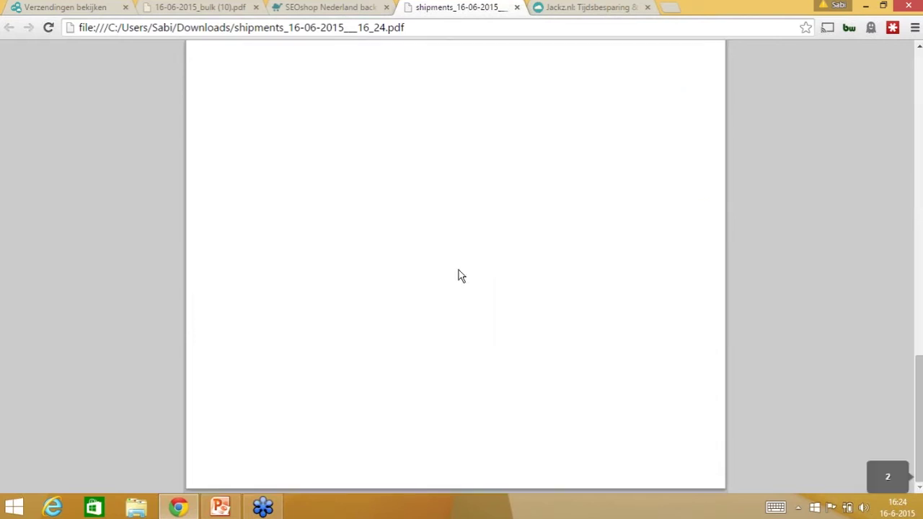
{"action": "scroll", "coordinate": [475, 304], "scroll_direction": "up", "scroll_amount": 10}
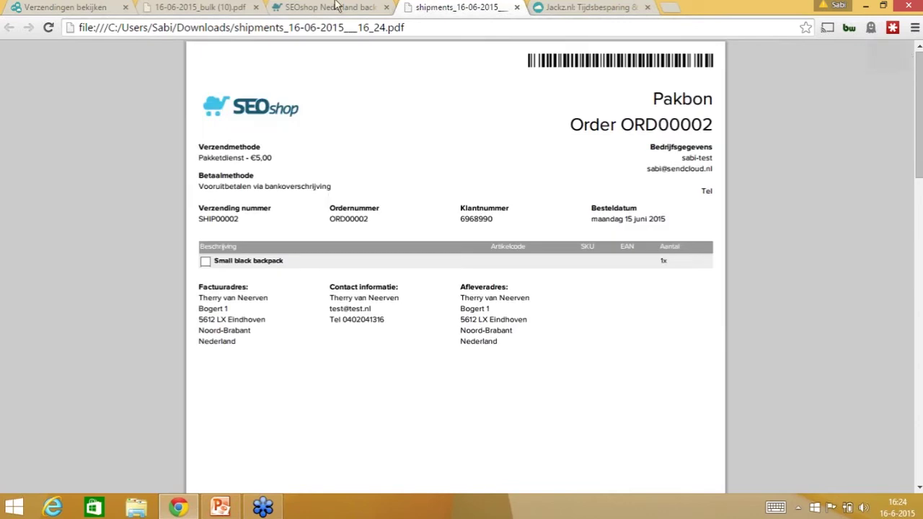
{"action": "left_click", "coordinate": [333, 7]}
{"action": "left_click", "coordinate": [467, 6]}
{"action": "left_click", "coordinate": [516, 7]}
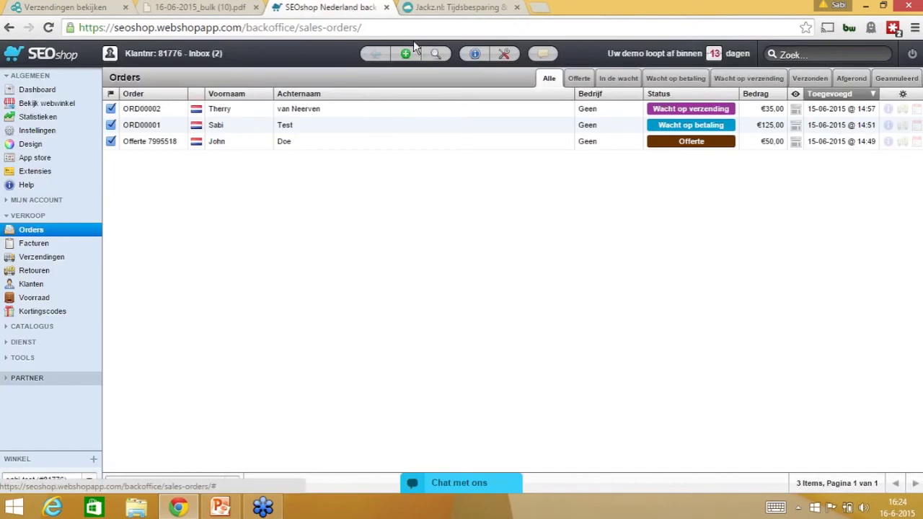
Step: View the Jackz.nl case study on the SendCloud website and return to the SEOshop orders
{"action": "left_click", "coordinate": [459, 6]}
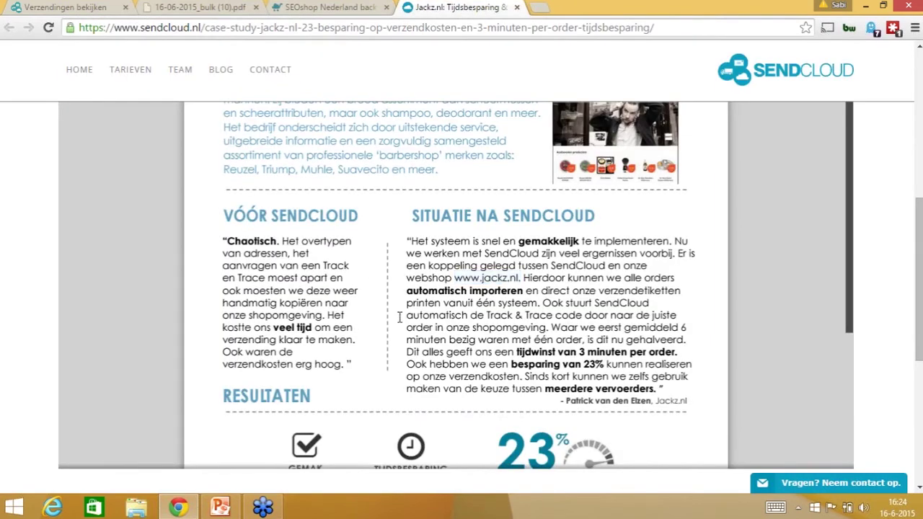
{"action": "scroll", "coordinate": [399, 317], "scroll_direction": "up", "scroll_amount": 10}
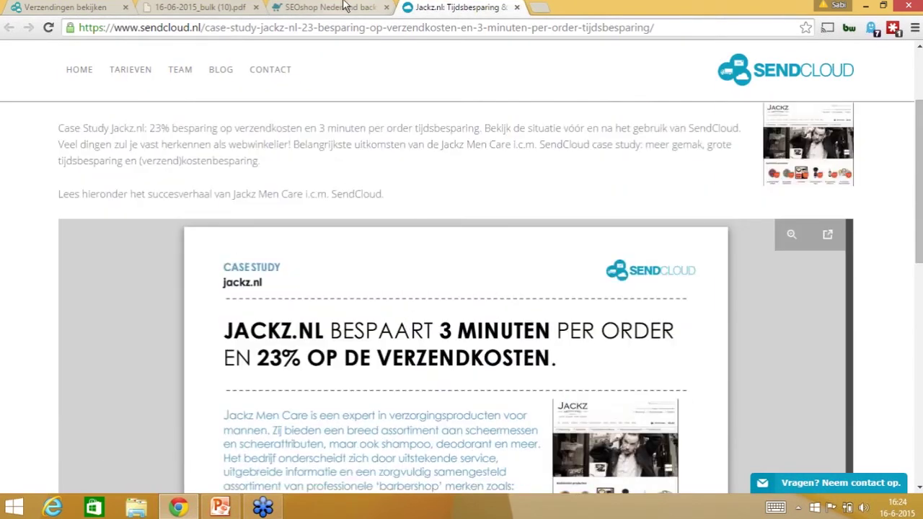
{"action": "left_click", "coordinate": [339, 8]}
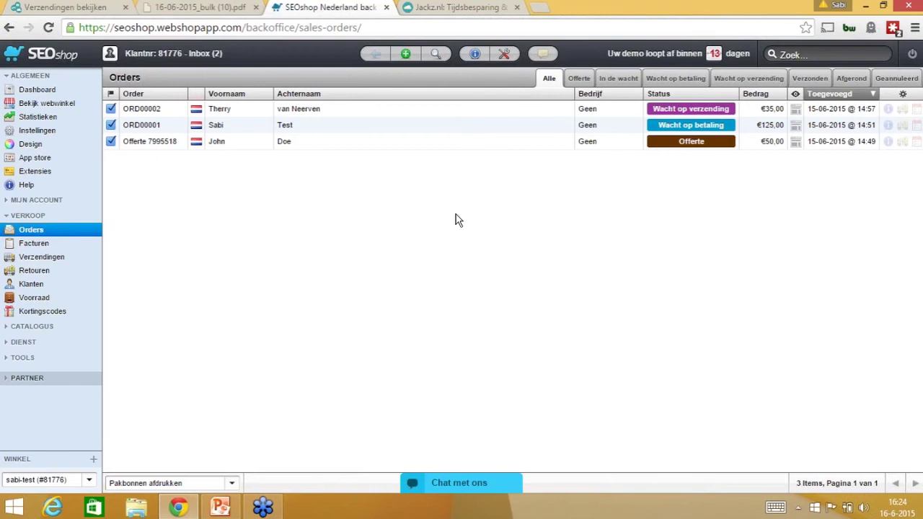
Step: Search the SEOshop app store for "sendcloud"
{"action": "left_click", "coordinate": [22, 158]}
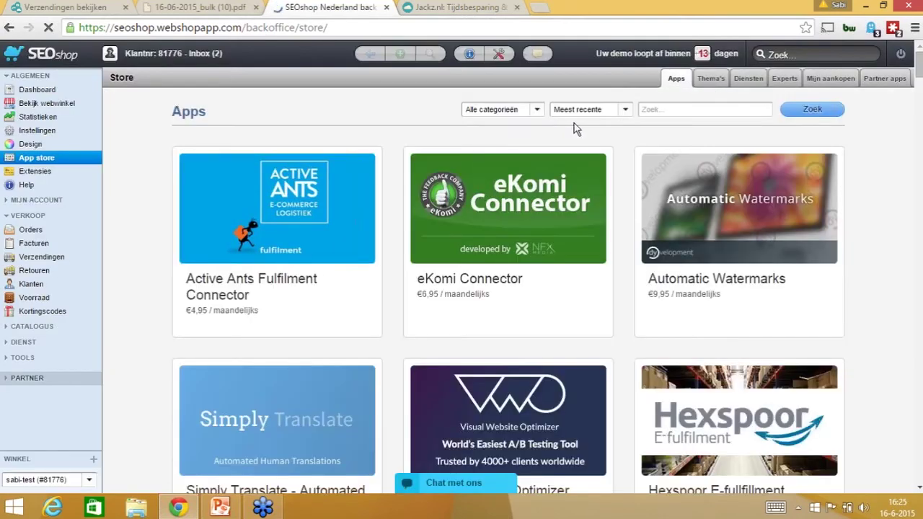
{"action": "left_click", "coordinate": [696, 110]}
{"action": "type", "text": "s"}
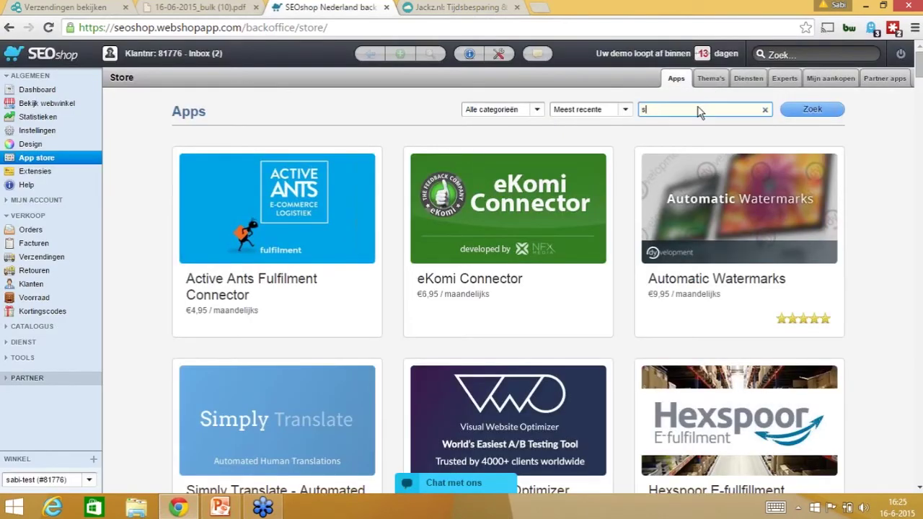
{"action": "type", "text": "end"}
{"action": "left_click", "coordinate": [692, 138]}
{"action": "left_click", "coordinate": [812, 109]}
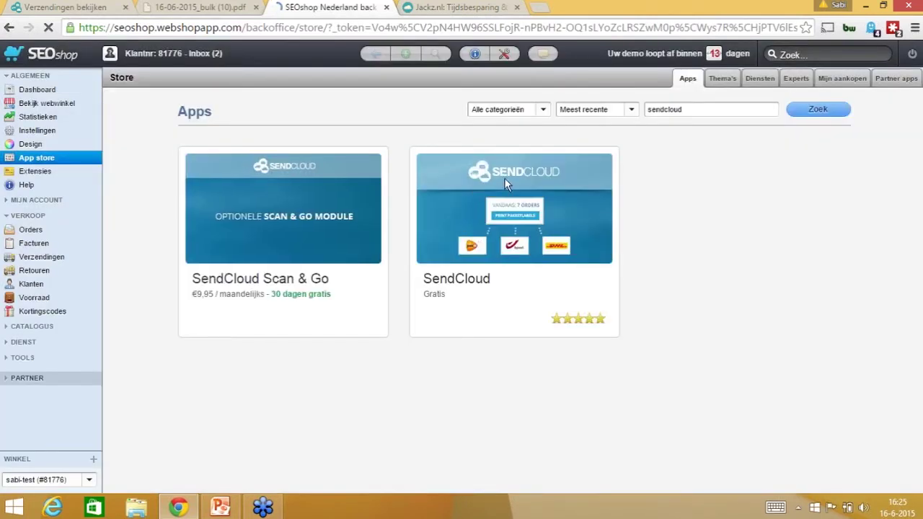
{"action": "mouse_move", "coordinate": [228, 219]}
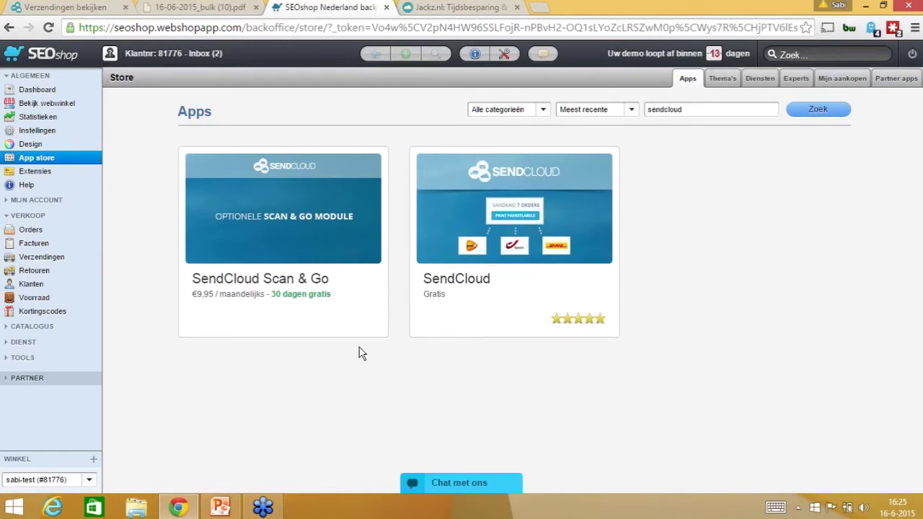
Step: Open the free SendCloud app's page in the store and read through its description, benefits and case study
{"action": "mouse_move", "coordinate": [484, 245]}
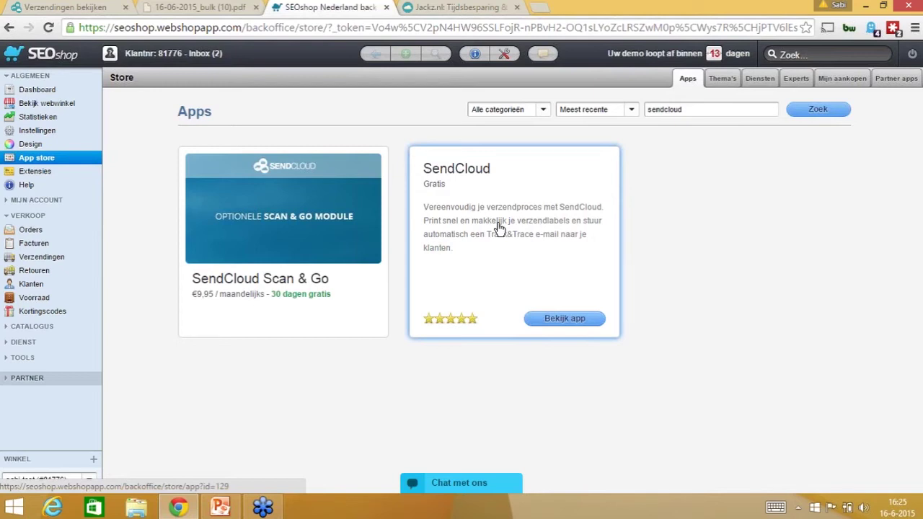
{"action": "left_click", "coordinate": [569, 323]}
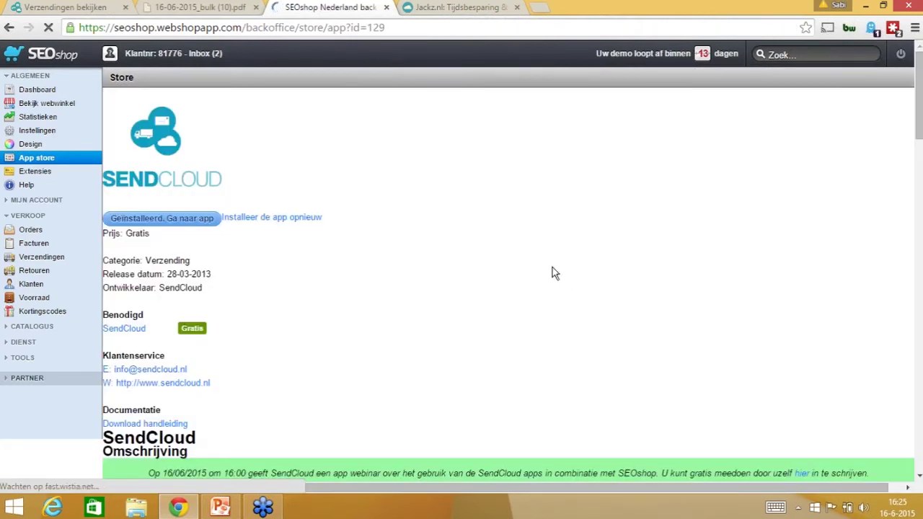
{"action": "scroll", "coordinate": [551, 273], "scroll_direction": "down", "scroll_amount": 1}
{"action": "scroll", "coordinate": [548, 278], "scroll_direction": "down", "scroll_amount": 3}
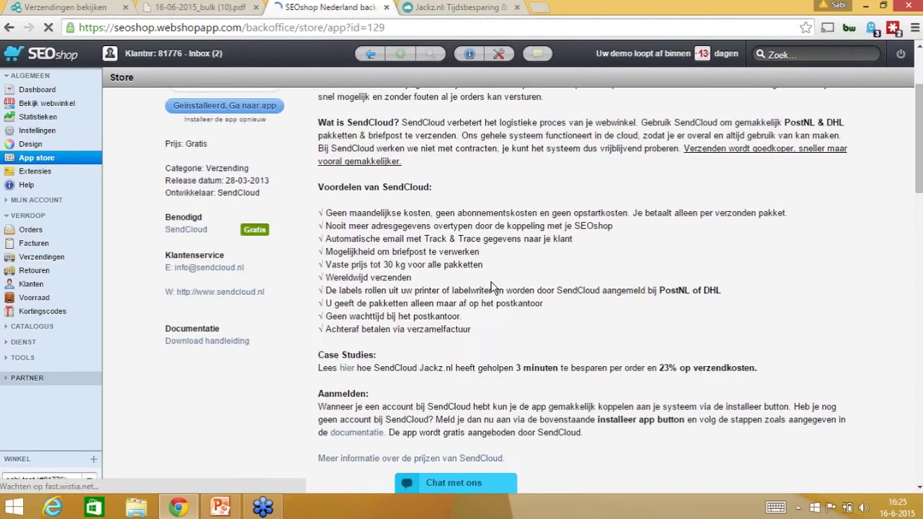
{"action": "left_click_drag", "start_coordinate": [318, 300], "coordinate": [762, 300]}
{"action": "left_click", "coordinate": [762, 300]}
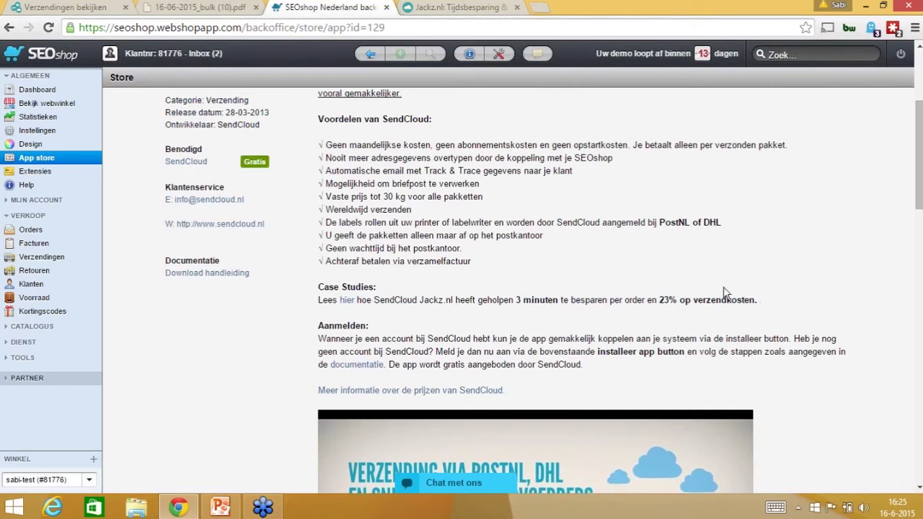
{"action": "scroll", "coordinate": [518, 394], "scroll_direction": "up", "scroll_amount": 5}
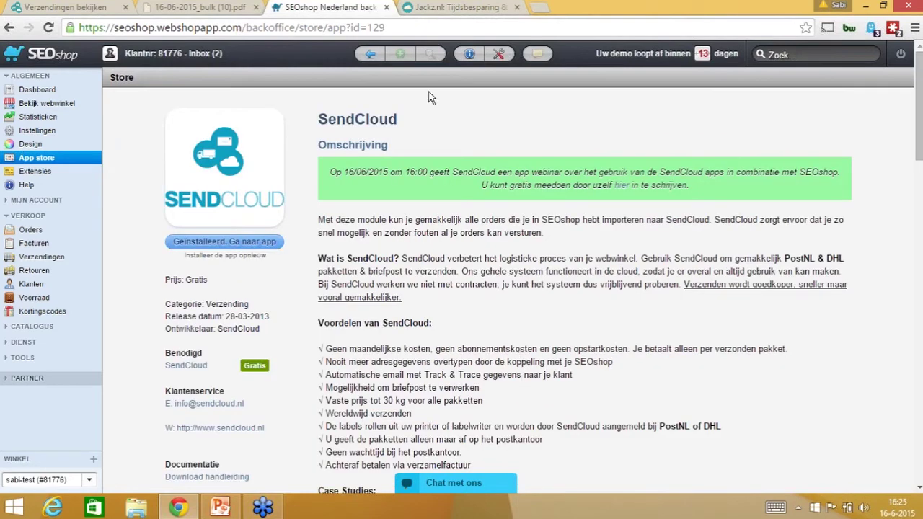
Step: Switch to the SendCloud panel, start a new shipment and enter the recipient's name
{"action": "key", "text": "ctrl+shift+Tab"}
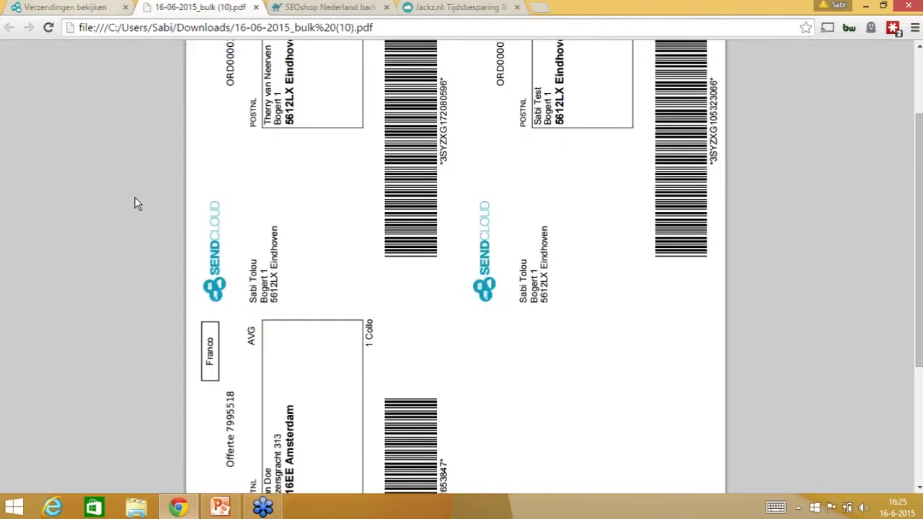
{"action": "key", "text": "ctrl+shift+Tab"}
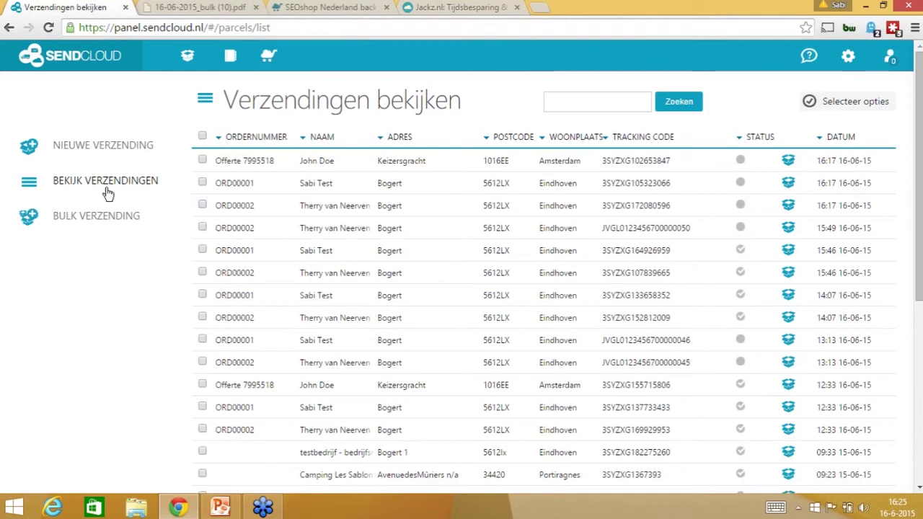
{"action": "left_click", "coordinate": [121, 146]}
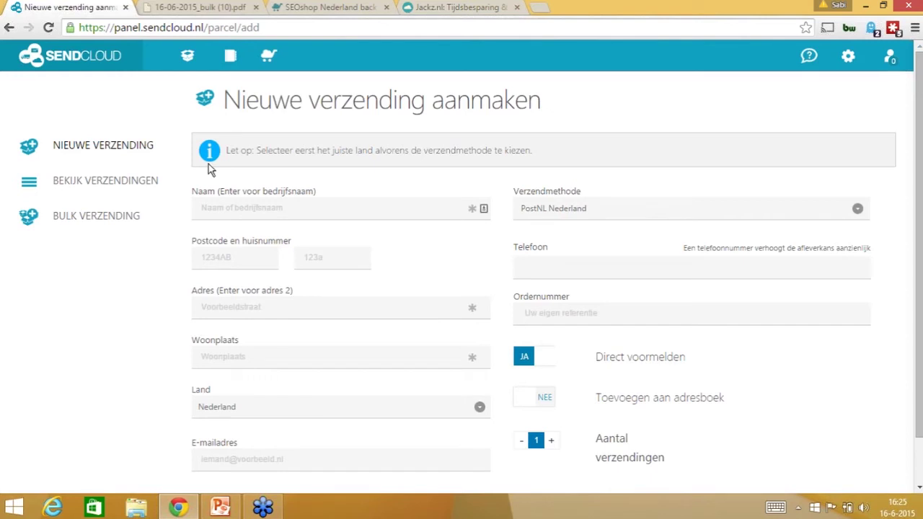
{"action": "scroll", "coordinate": [119, 317], "scroll_direction": "down", "scroll_amount": 1}
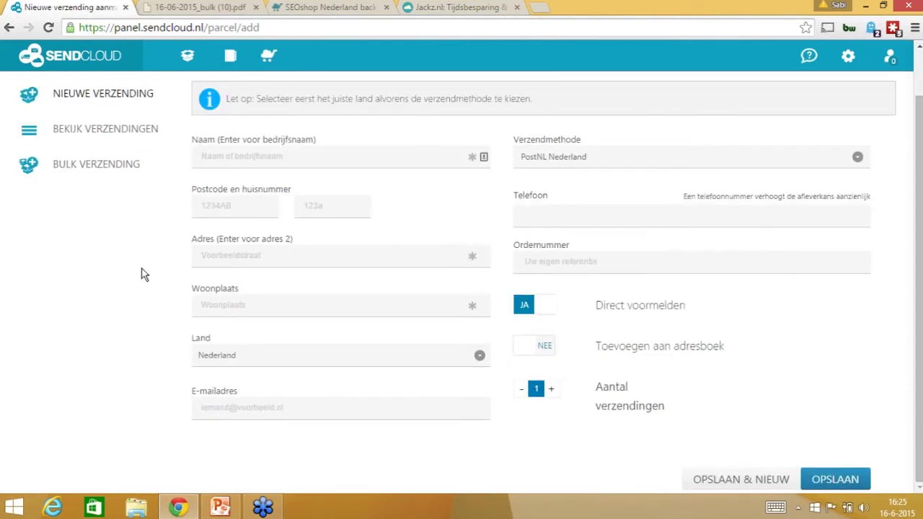
{"action": "left_click", "coordinate": [239, 154]}
{"action": "left_click", "coordinate": [119, 247]}
{"action": "left_click", "coordinate": [250, 157]}
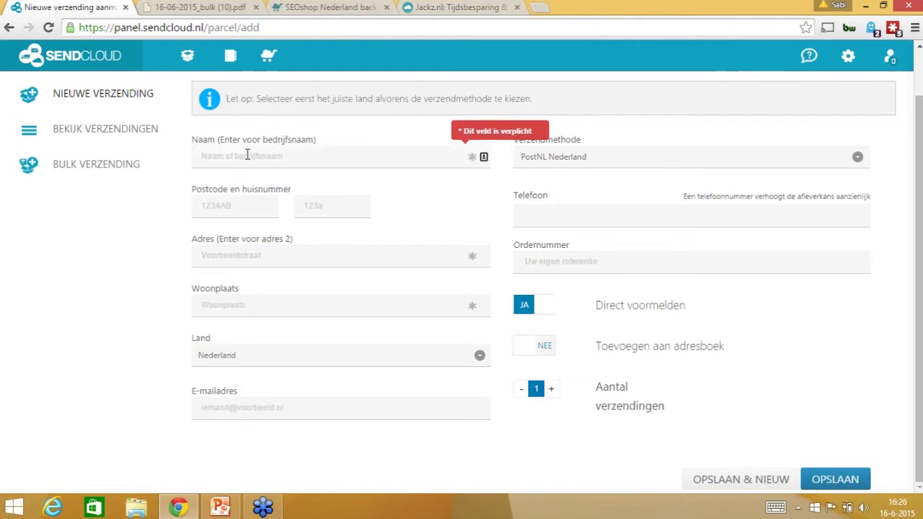
{"action": "left_click", "coordinate": [247, 155]}
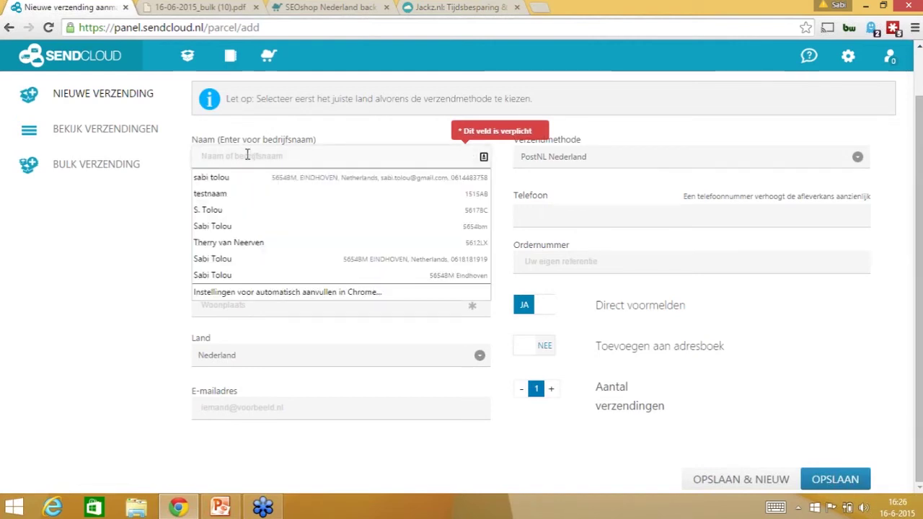
{"action": "left_click", "coordinate": [256, 158]}
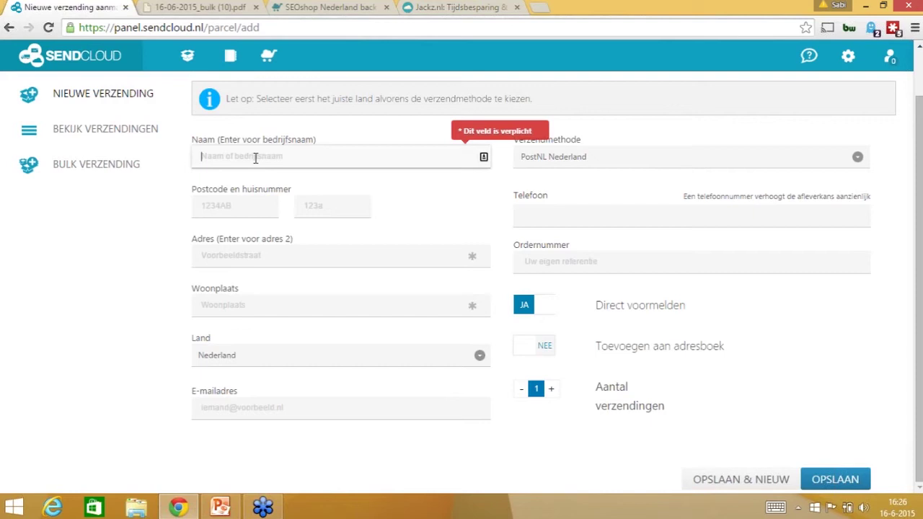
{"action": "type", "text": "Robin"}
{"action": "key", "text": "Tab"}
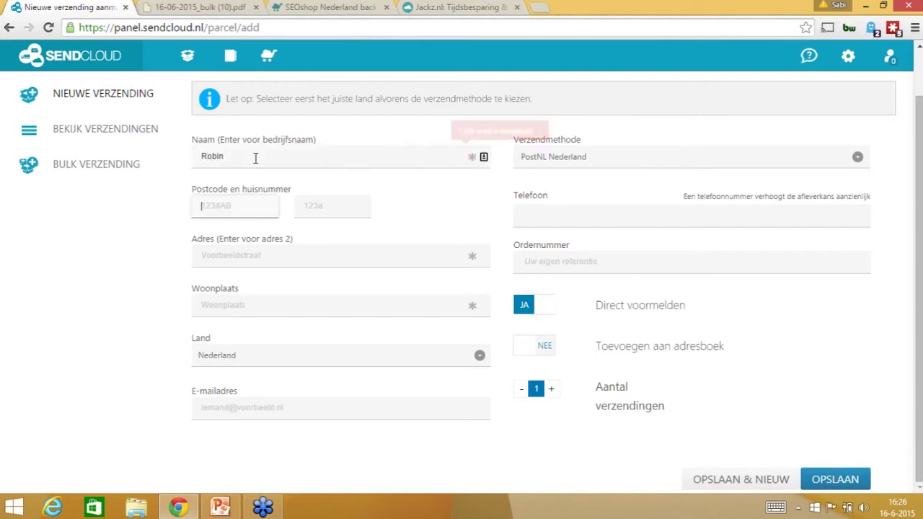
Step: Fill in the recipient's postcode and house number using the saved autofill suggestions
{"action": "type", "text": "5612"}
{"action": "key", "text": "Down"}
{"action": "key", "text": "Return"}
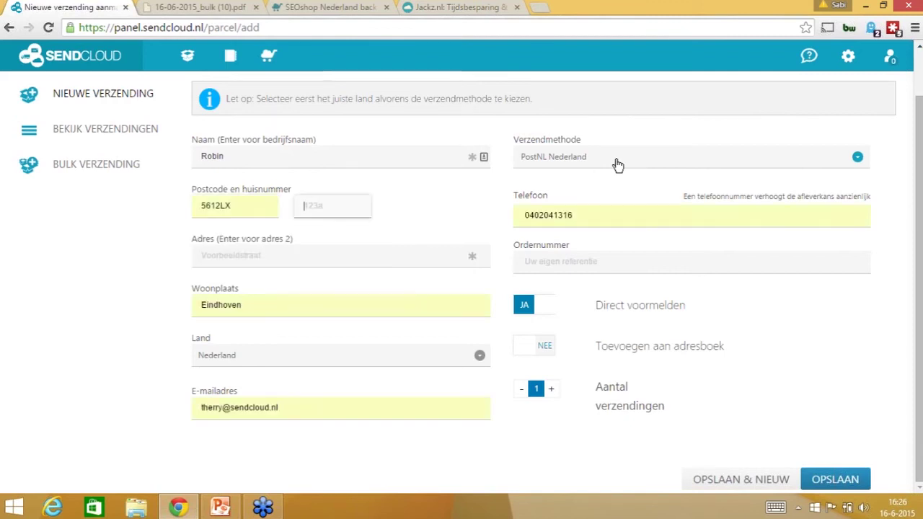
{"action": "left_click", "coordinate": [318, 208]}
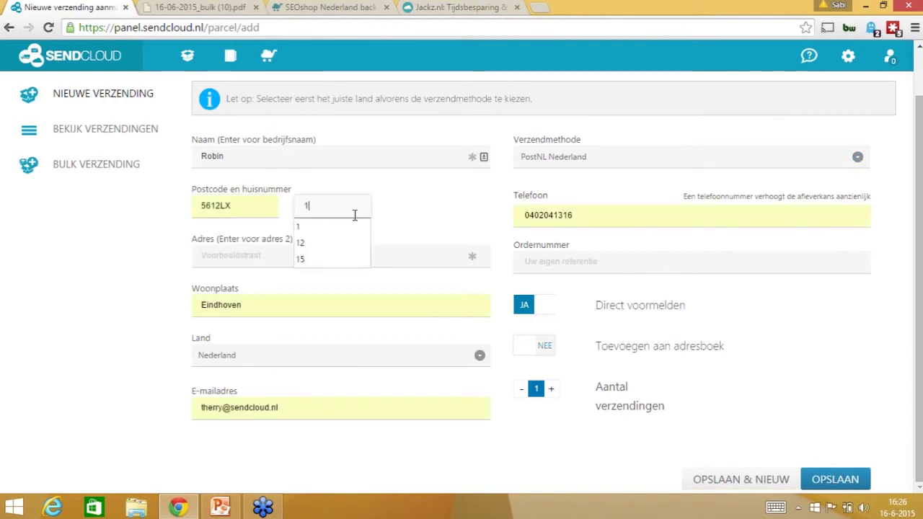
{"action": "key", "text": "Down"}
{"action": "key", "text": "Return"}
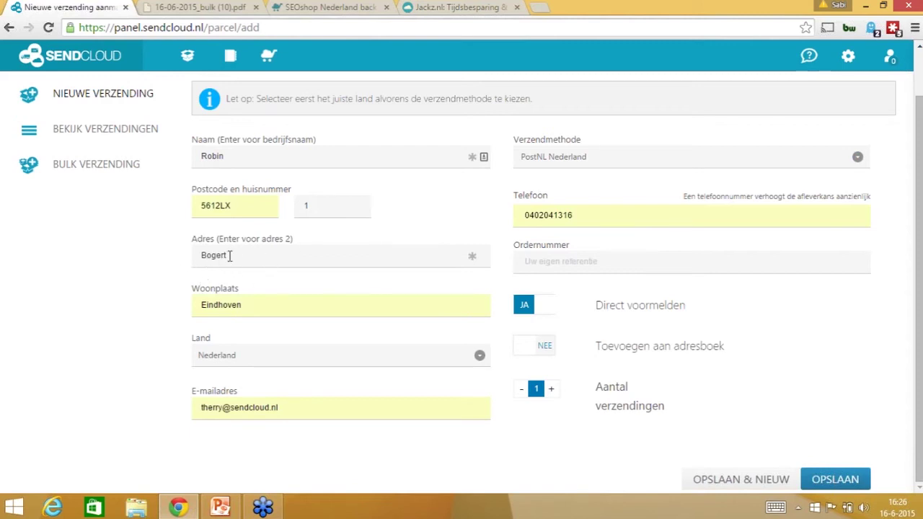
Step: Clear the auto-filled e-mail address from the new shipment
{"action": "left_click", "coordinate": [319, 417]}
{"action": "key", "text": "ctrl+a"}
{"action": "key", "text": "BackSpace"}
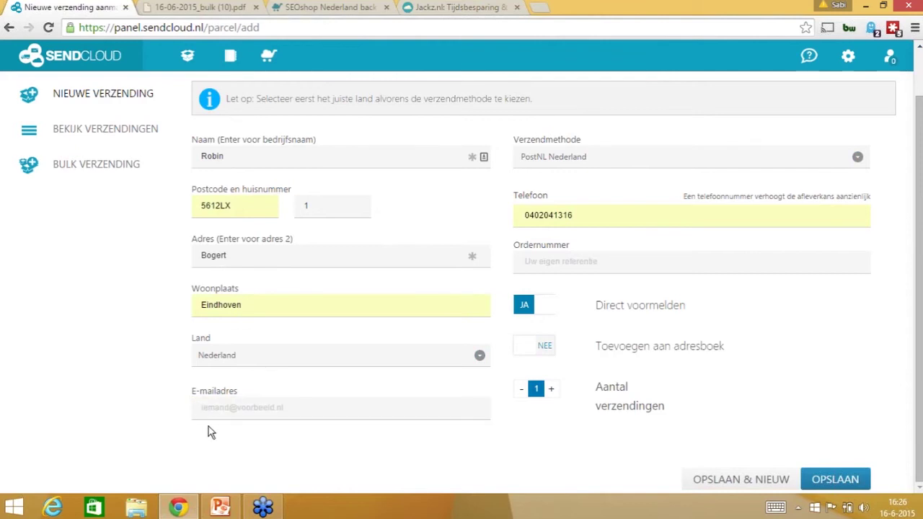
Step: Set the shipping method to DHL Complete and save the shipment
{"action": "left_click", "coordinate": [586, 168]}
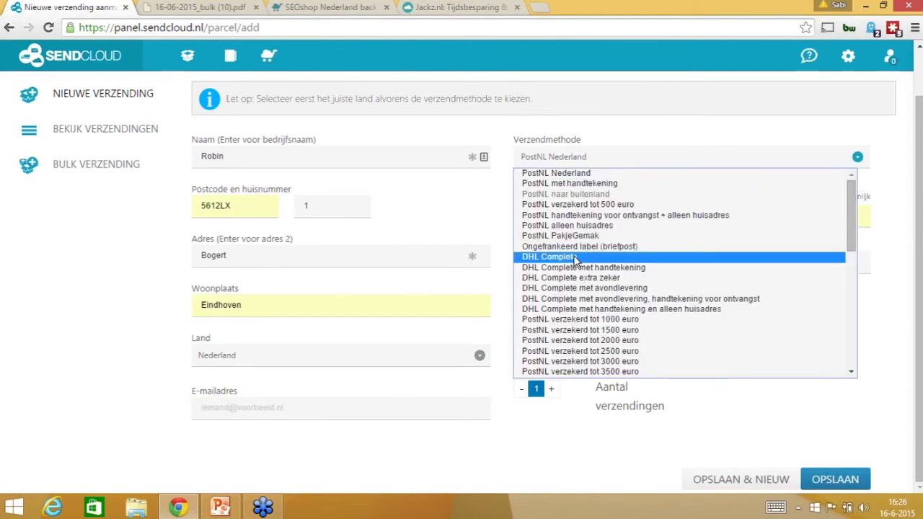
{"action": "left_click", "coordinate": [575, 258]}
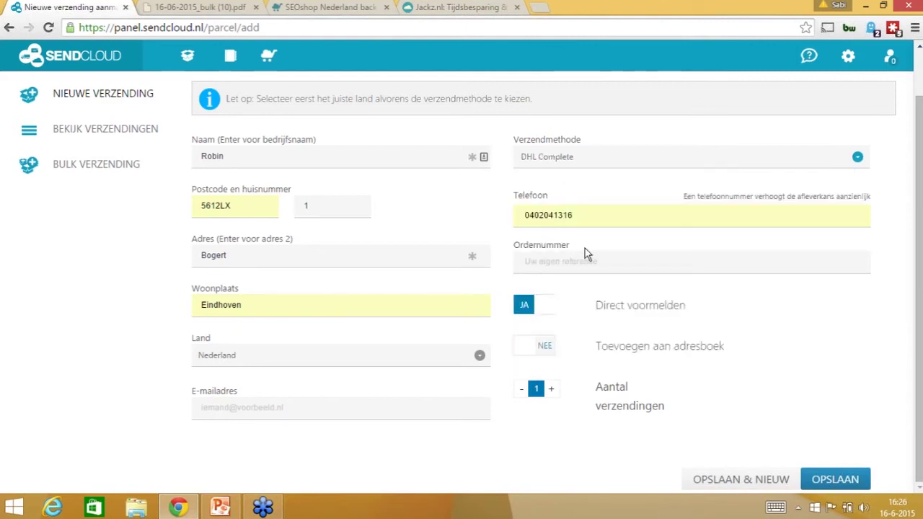
{"action": "left_click", "coordinate": [824, 479]}
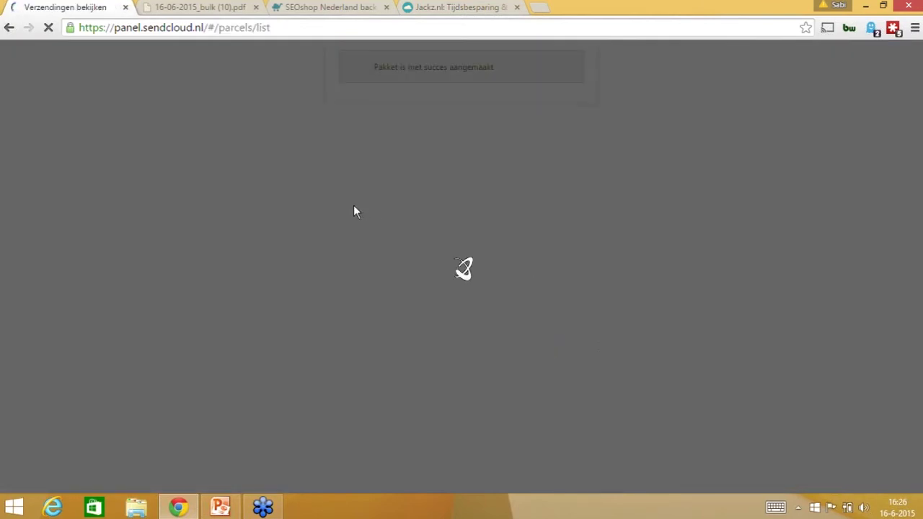
Step: Select the newly created shipment, generate its label for the Normale printer option and check the available printer choices
{"action": "left_click", "coordinate": [202, 159]}
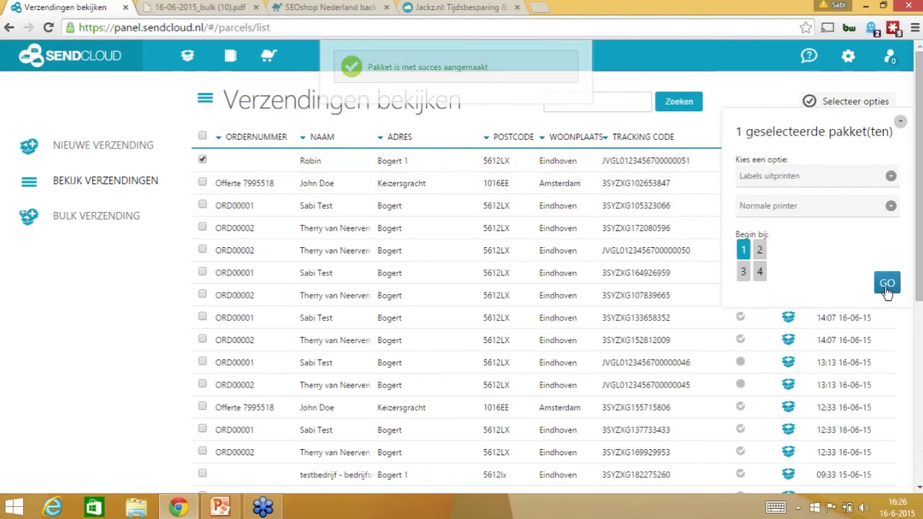
{"action": "left_click", "coordinate": [887, 285]}
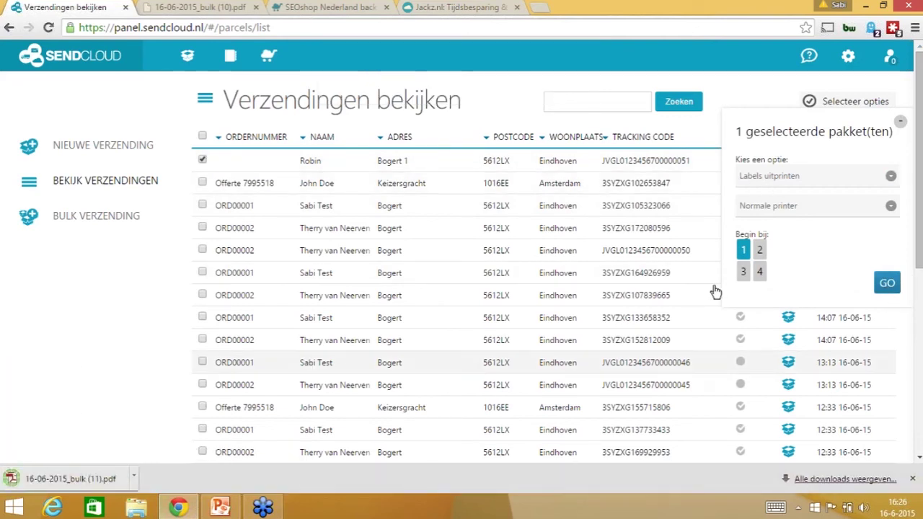
{"action": "left_click", "coordinate": [803, 205]}
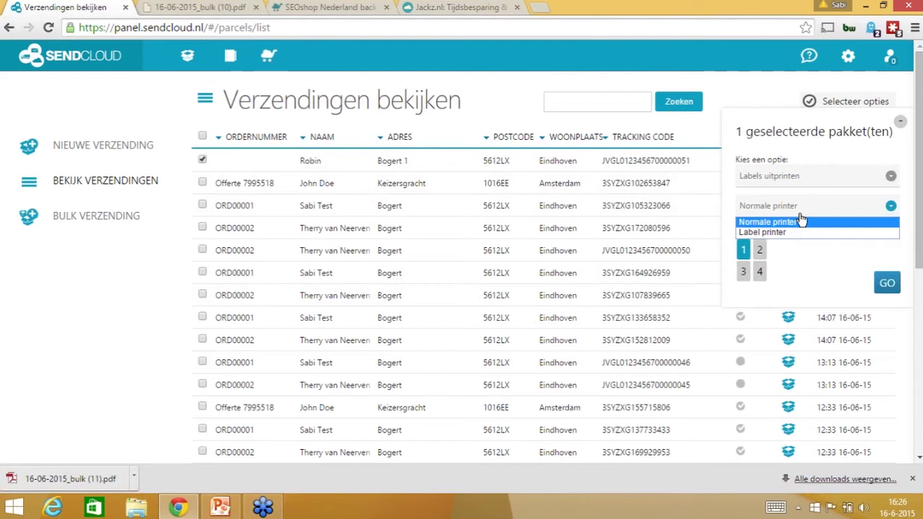
{"action": "left_click", "coordinate": [824, 262]}
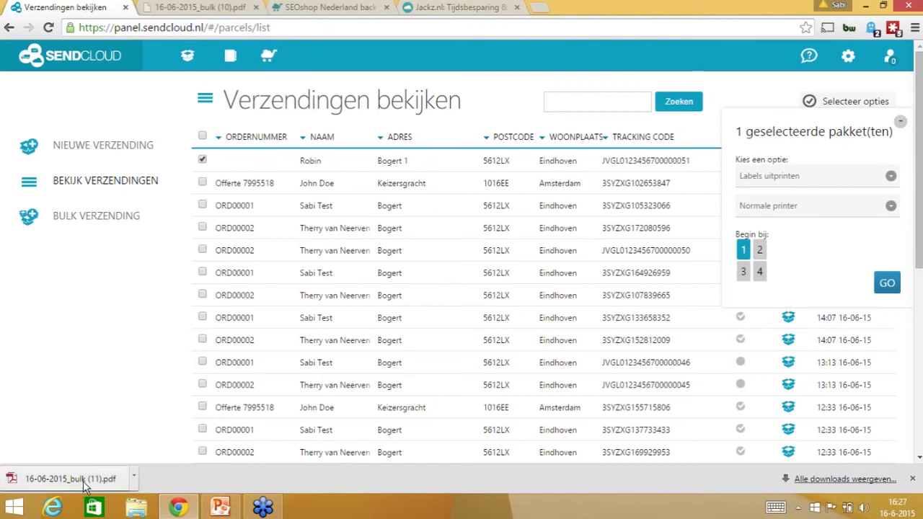
Step: Open the downloaded label 16-06-2015_bulk (11).pdf, view the DHL label, close it and collapse the options for the selected parcel
{"action": "left_click_drag", "start_coordinate": [85, 487], "coordinate": [90, 488]}
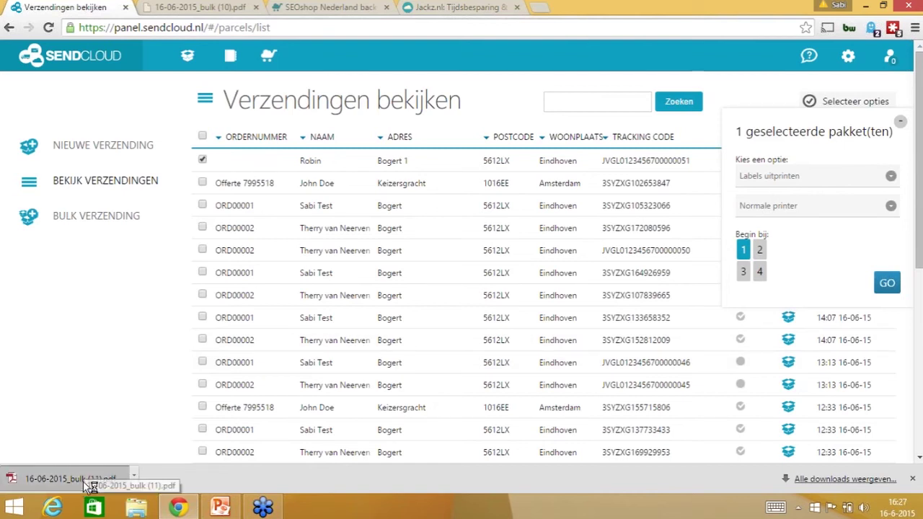
{"action": "left_click_drag", "start_coordinate": [89, 487], "coordinate": [238, 363]}
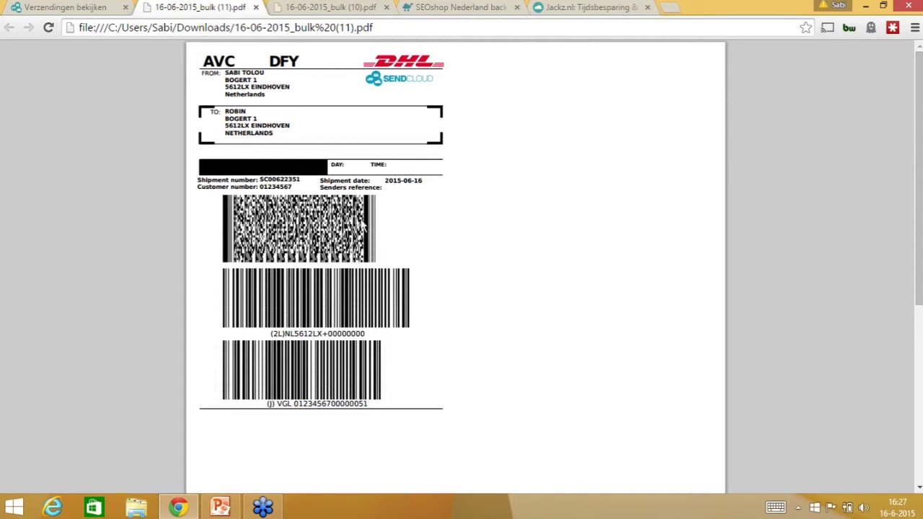
{"action": "left_click", "coordinate": [255, 8]}
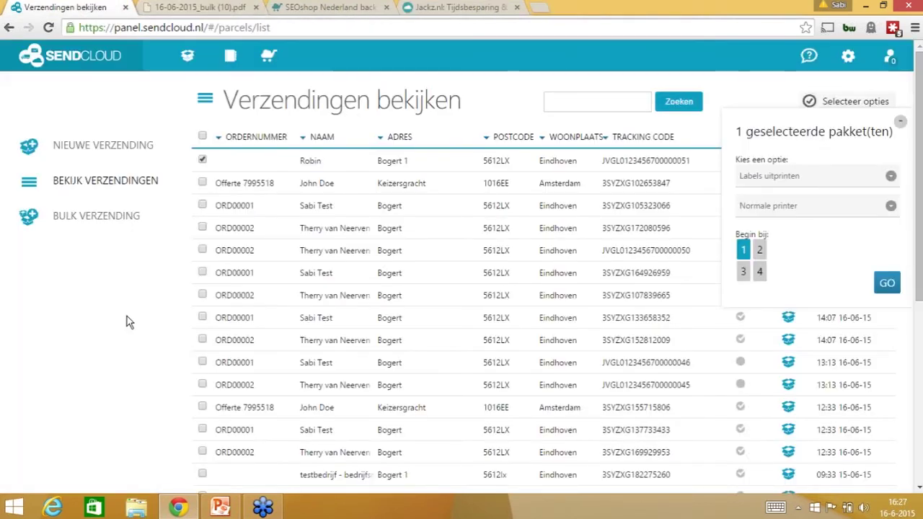
{"action": "left_click", "coordinate": [900, 121]}
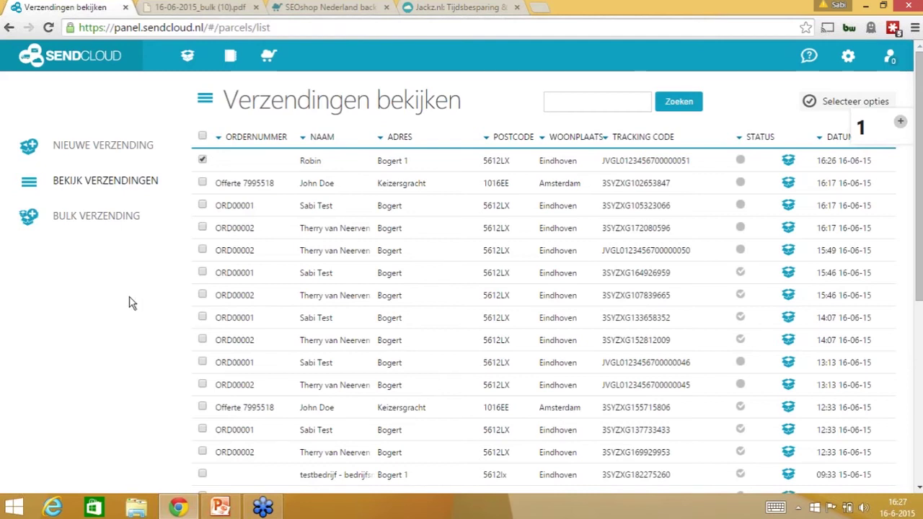
Step: Switch to the SendCloud SEOshop presentation in PowerPoint and start the slide show from slide 5 with the DHL prices
{"action": "left_click", "coordinate": [220, 507]}
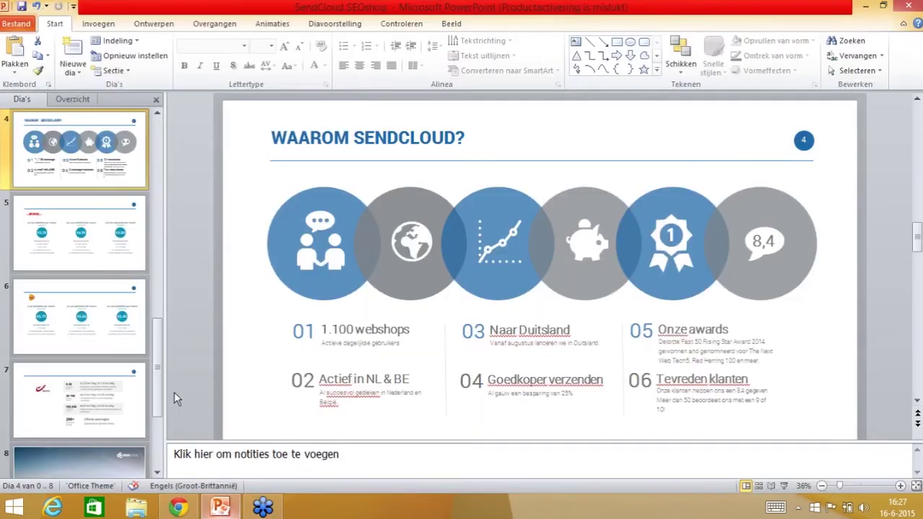
{"action": "left_click", "coordinate": [72, 246]}
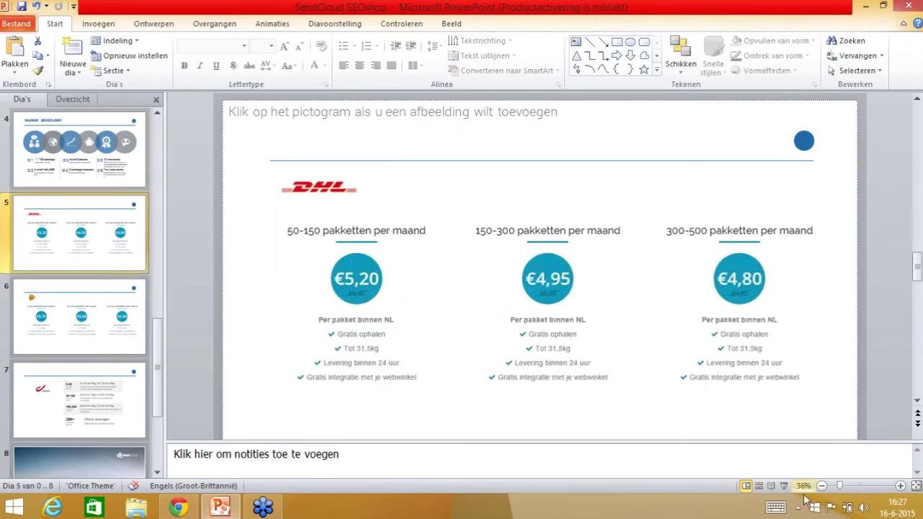
{"action": "left_click", "coordinate": [784, 485]}
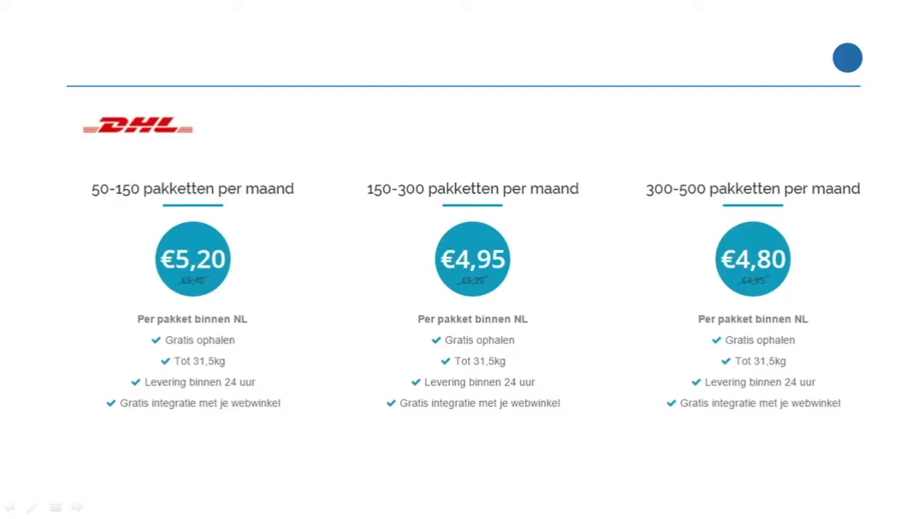